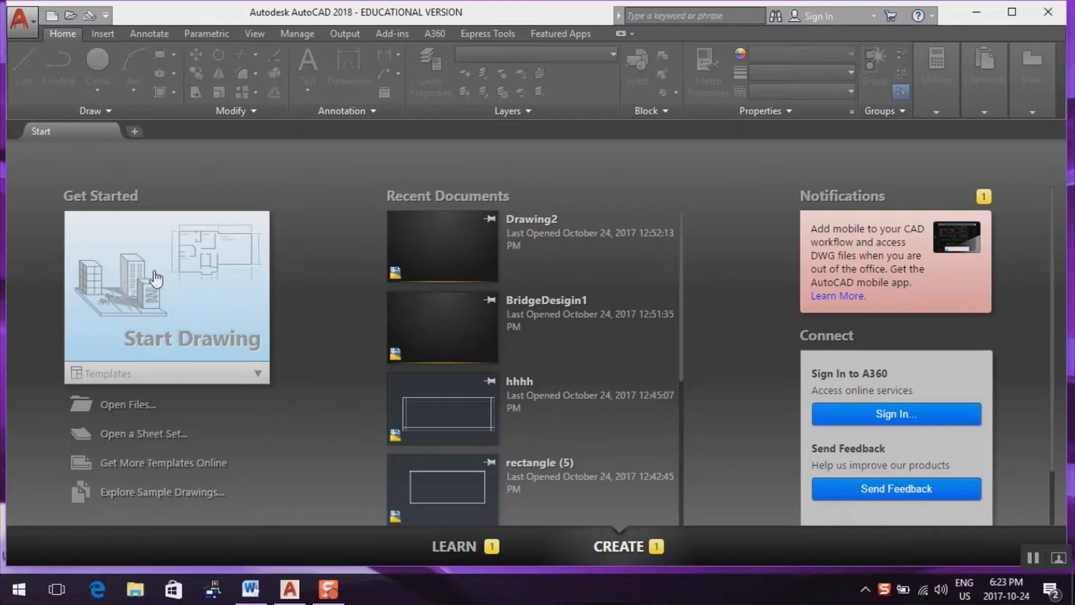
- Start a new blank drawing from the start page
{"action": "left_click", "coordinate": [99, 313]}
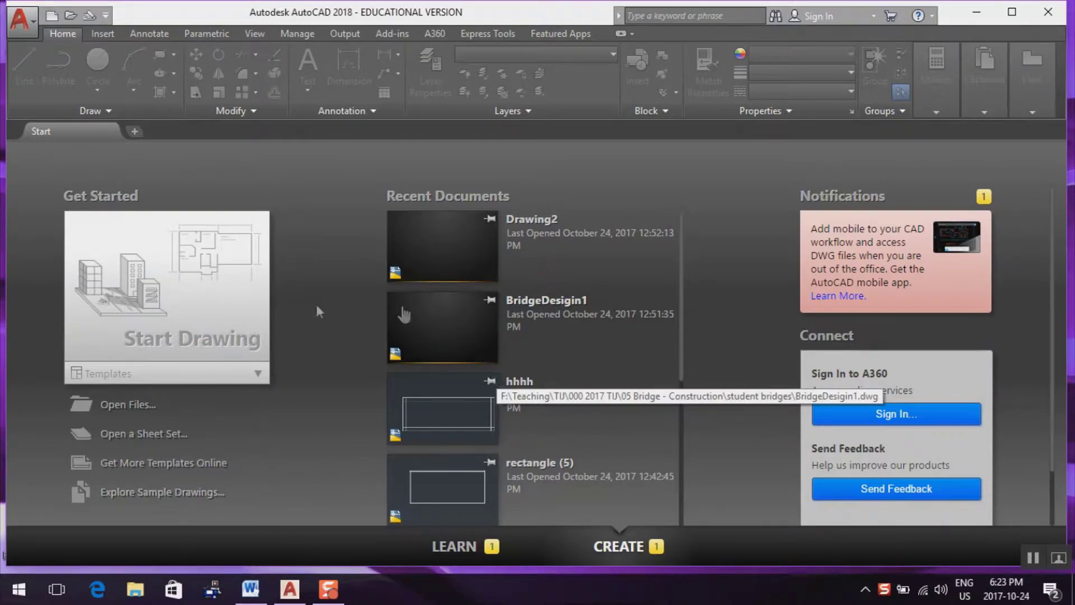
{"action": "left_click", "coordinate": [186, 295]}
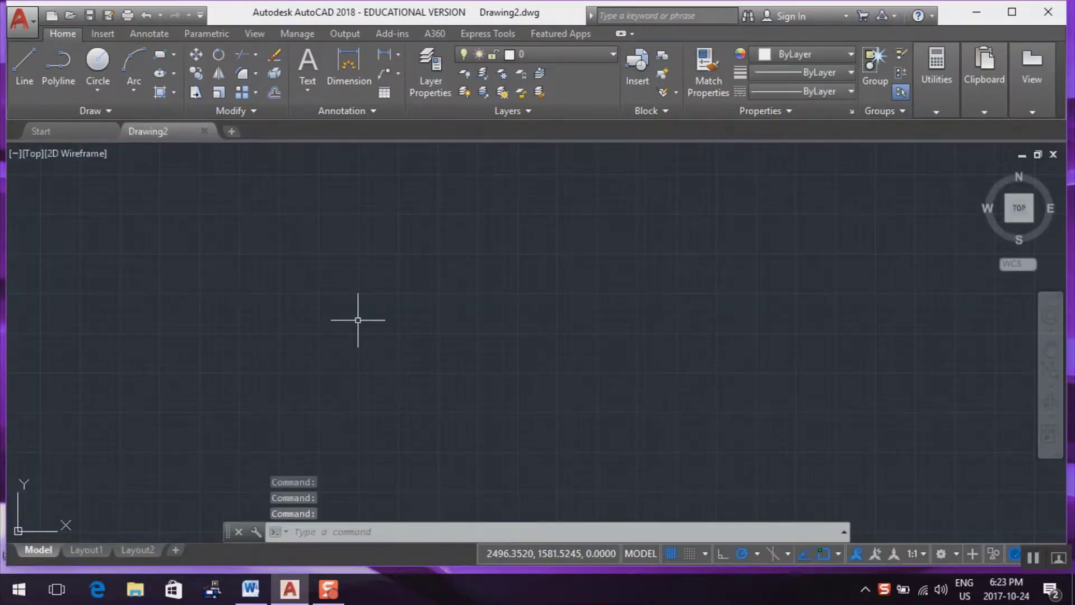
{"action": "mouse_move", "coordinate": [229, 371]}
{"action": "middle_mouse_down"}
{"action": "mouse_move", "coordinate": [619, 310]}
{"action": "mouse_move", "coordinate": [672, 269]}
{"action": "middle_mouse_up"}
{"action": "middle_click_drag", "start_coordinate": [497, 403], "coordinate": [495, 211]}
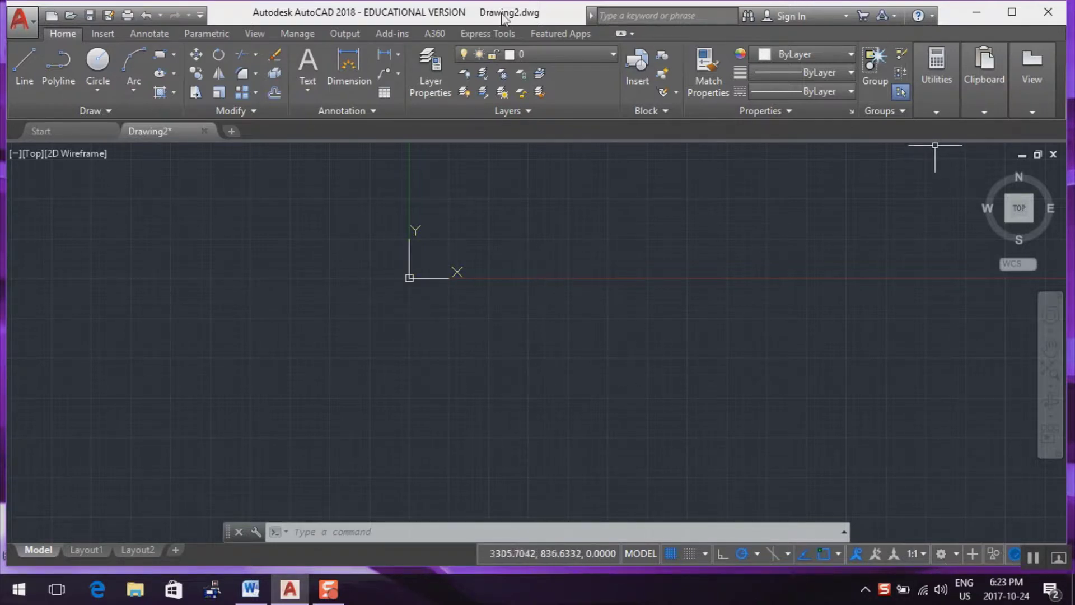
{"action": "left_click_drag", "start_coordinate": [514, 14], "coordinate": [468, 14]}
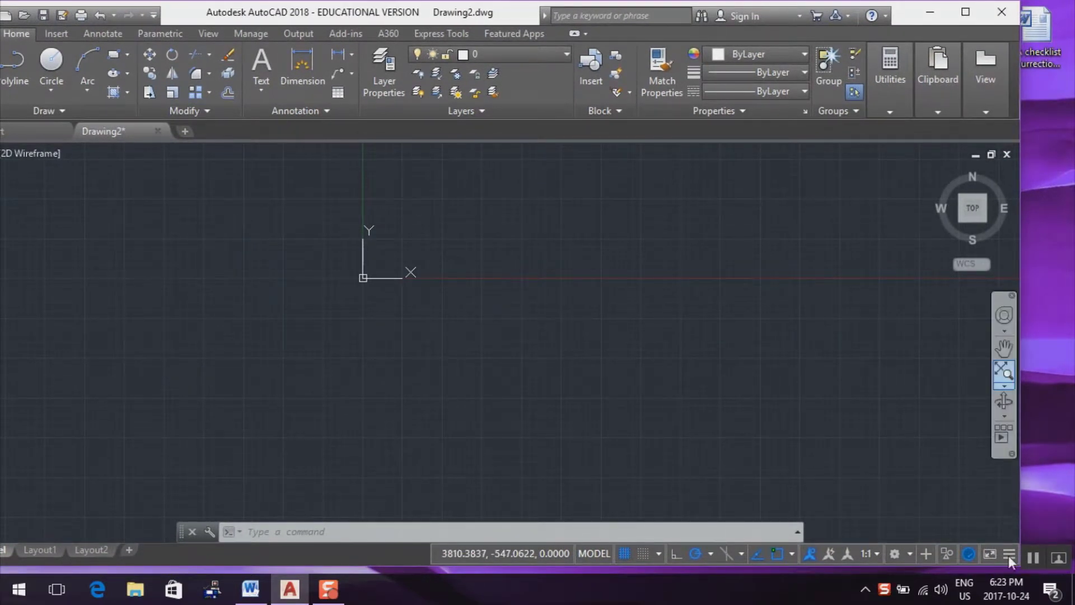
{"action": "left_click", "coordinate": [1008, 555]}
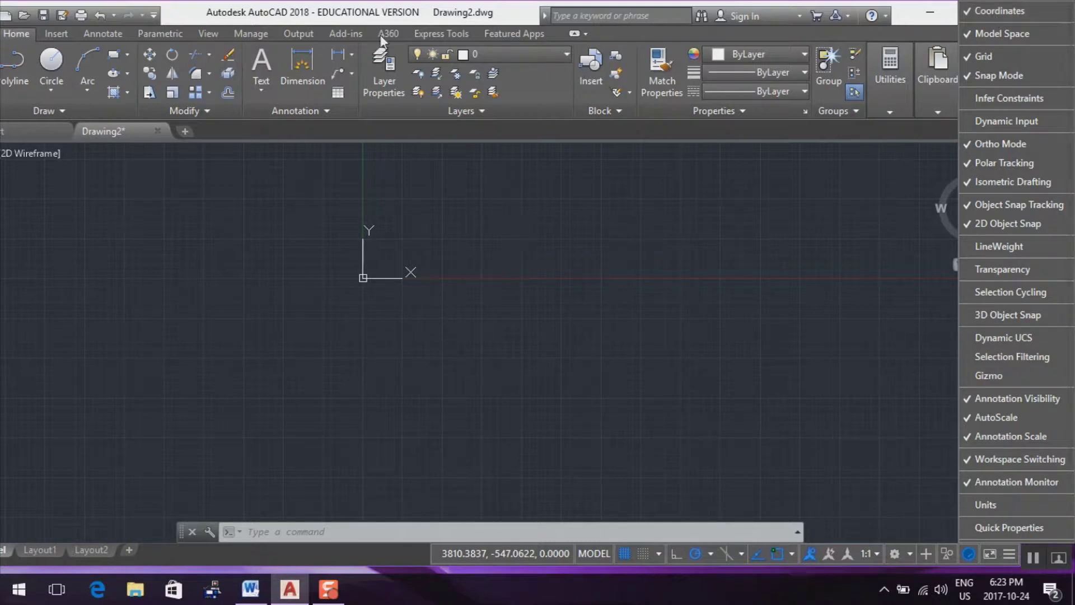
{"action": "left_click", "coordinate": [403, 16]}
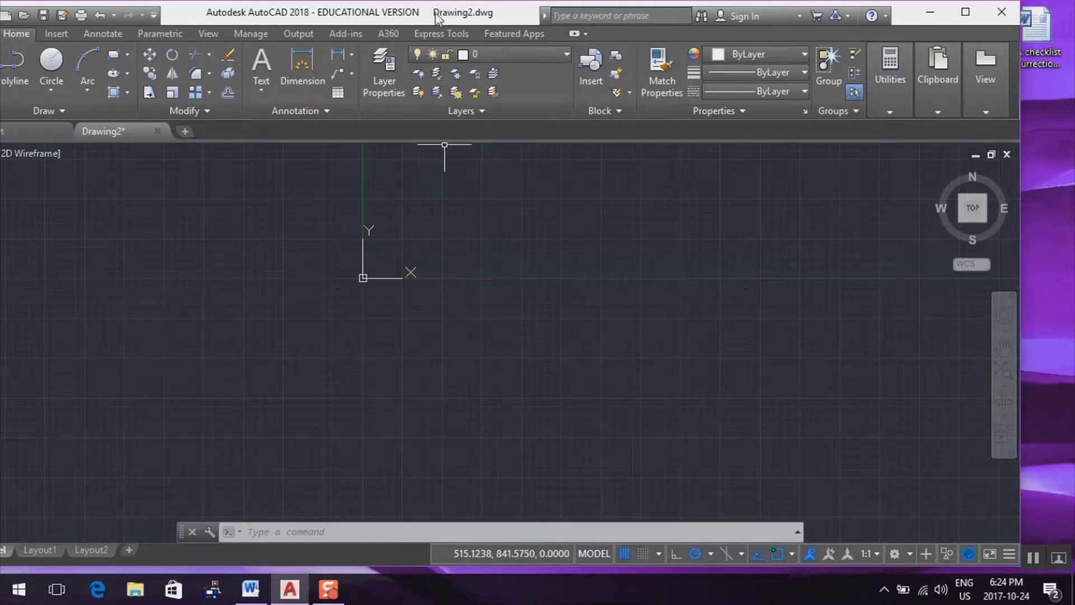
{"action": "left_click_drag", "start_coordinate": [436, 17], "coordinate": [480, 21]}
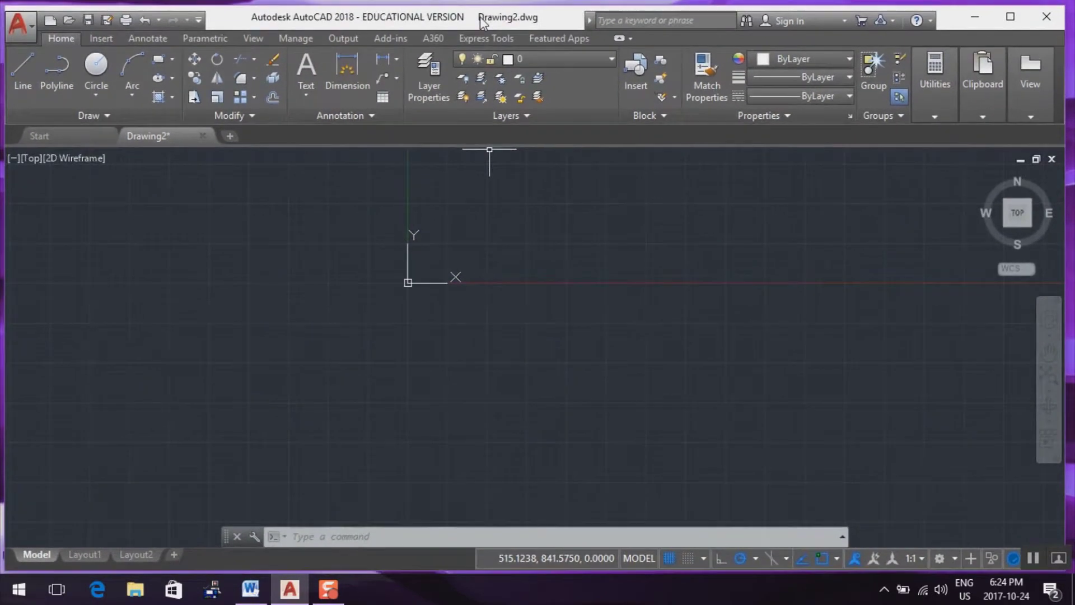
- Configure the drawing units with inches as the insertion scale and a decimal length precision of 0.00
{"action": "type", "text": "units"}
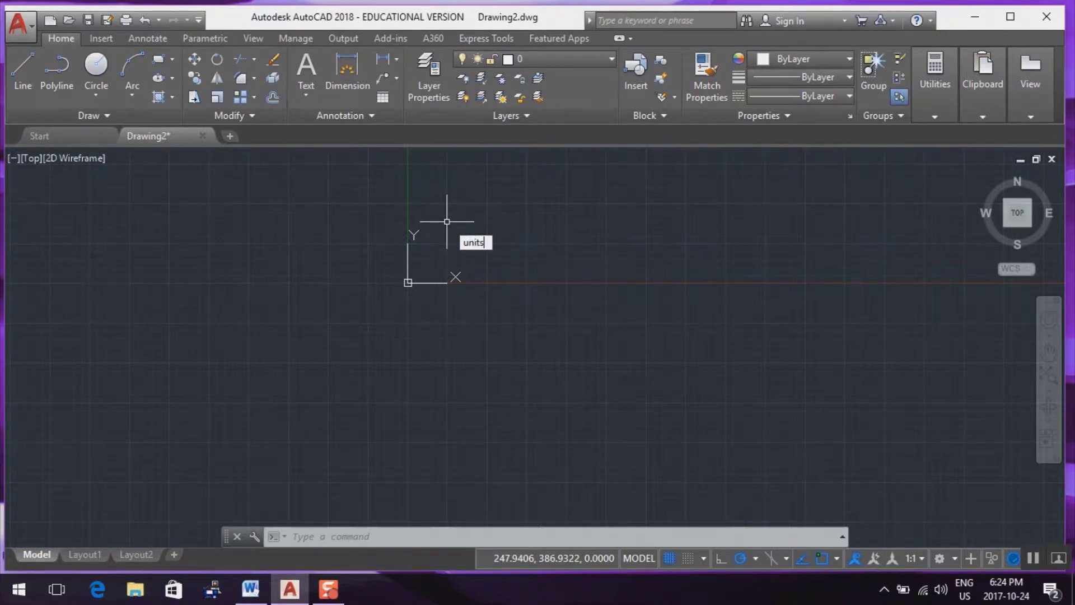
{"action": "key", "text": "Return"}
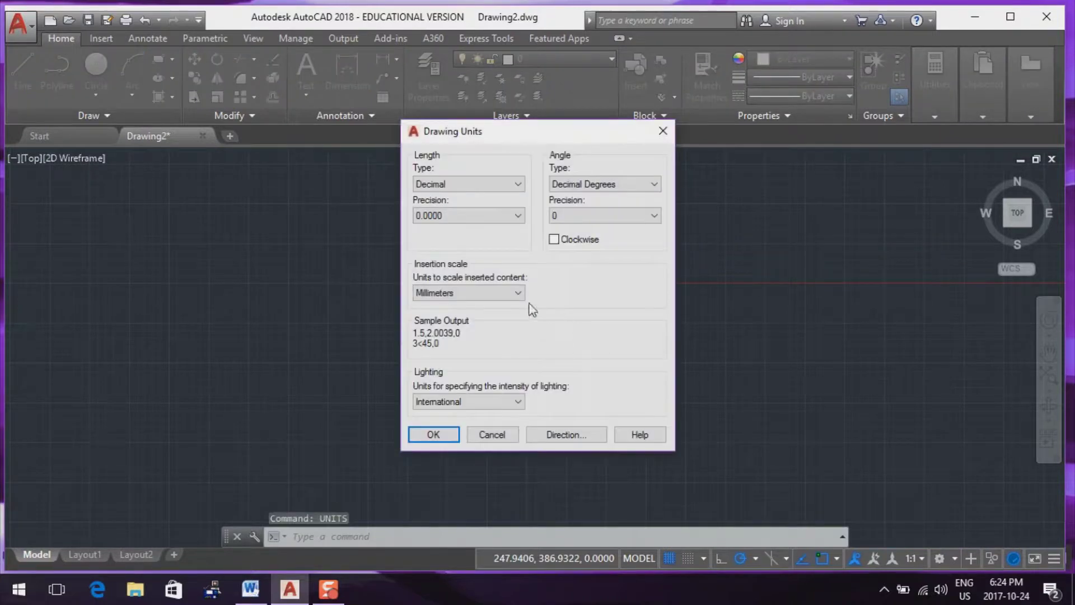
{"action": "left_click", "coordinate": [520, 296]}
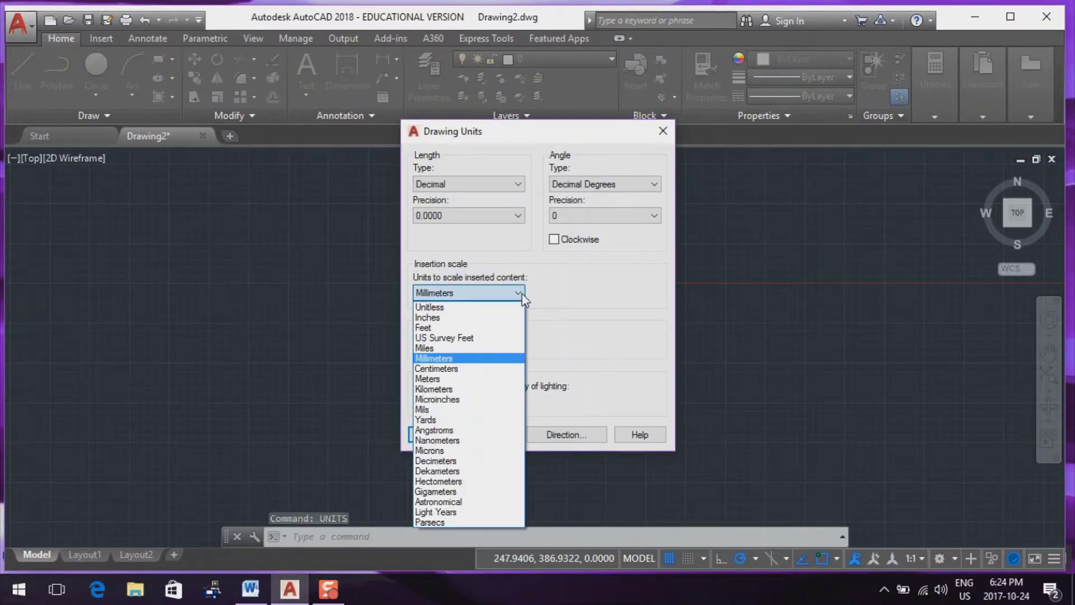
{"action": "left_click", "coordinate": [447, 318]}
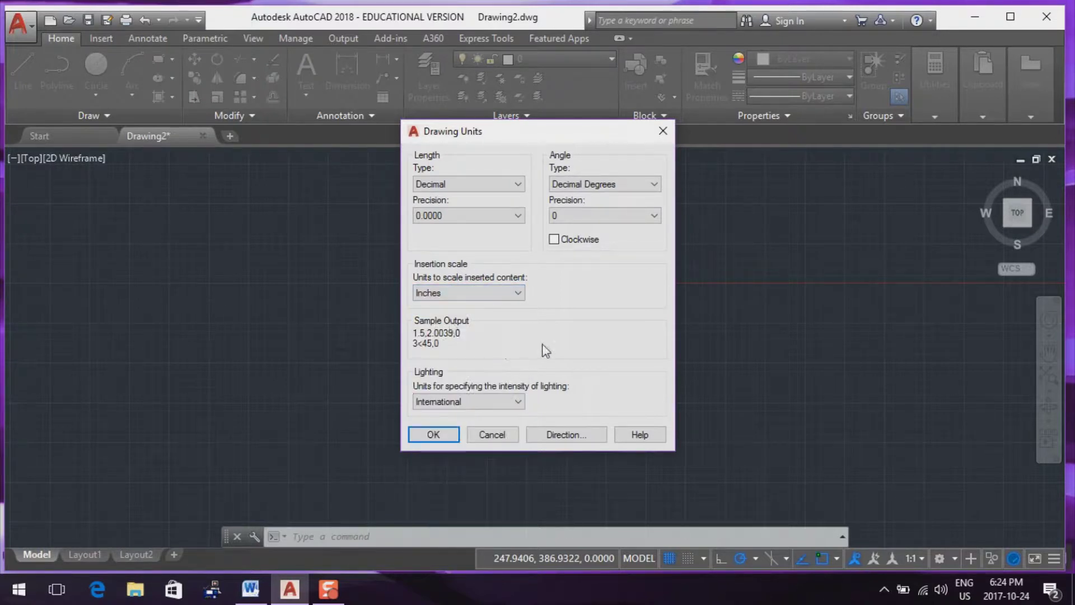
{"action": "left_click", "coordinate": [516, 218]}
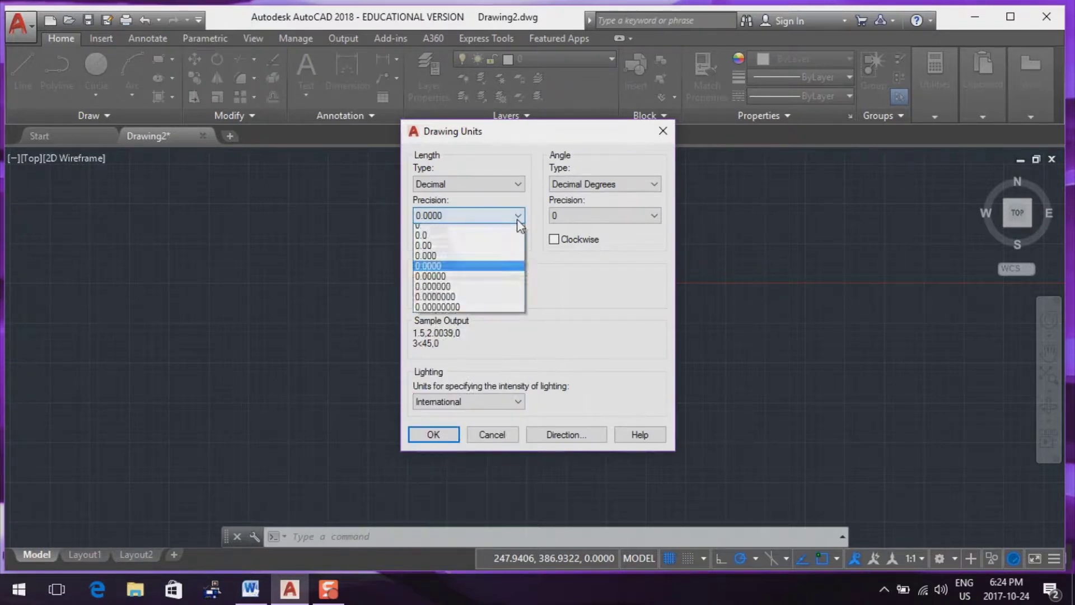
{"action": "left_click", "coordinate": [480, 246]}
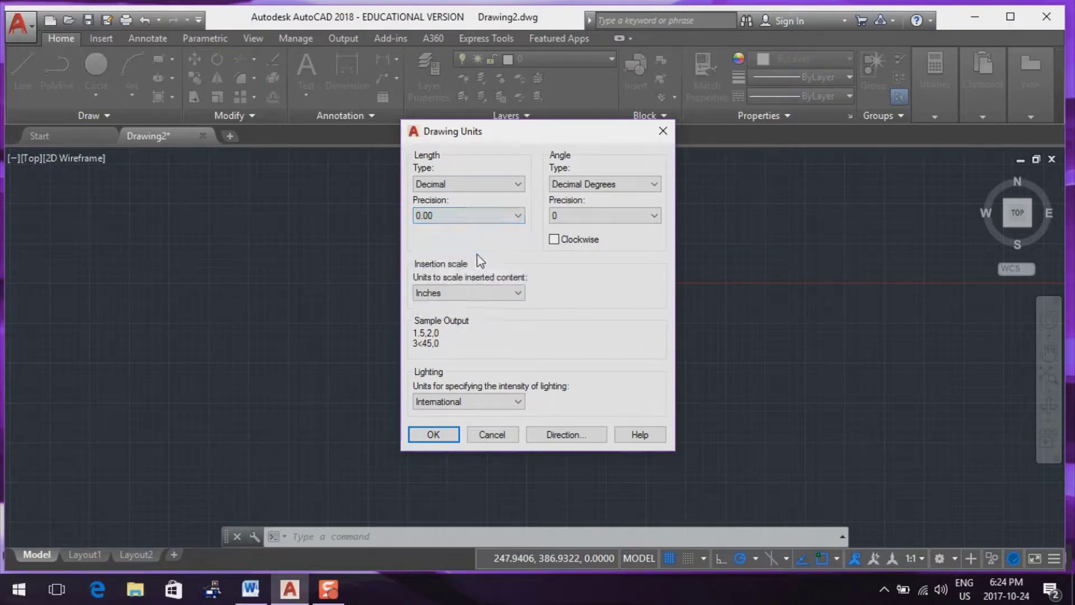
{"action": "left_click", "coordinate": [434, 434]}
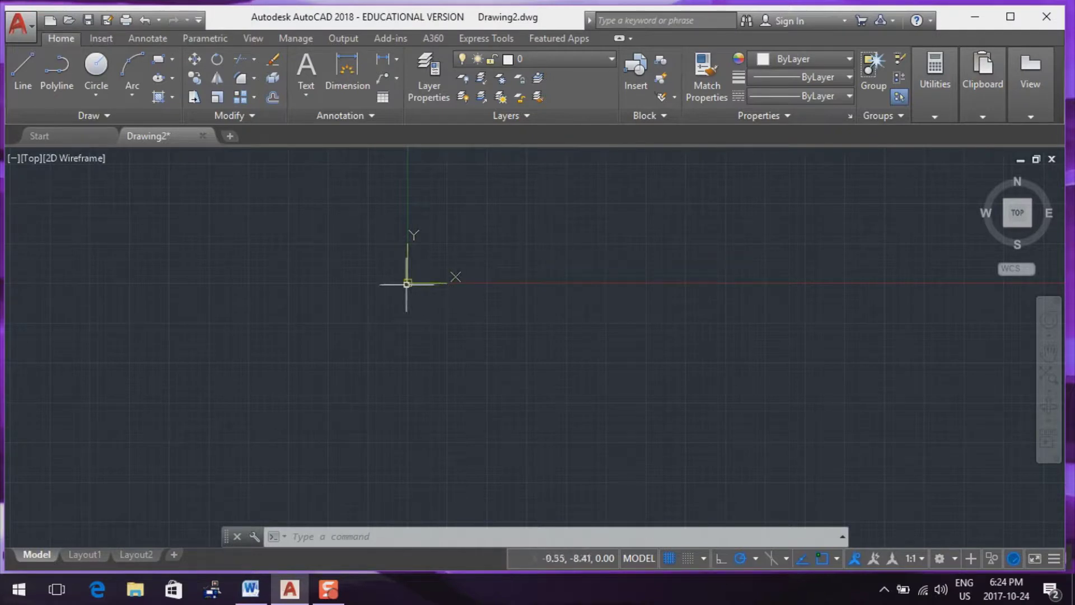
- Set the drawing's grid spacing to 1
{"action": "scroll", "coordinate": [414, 288], "scroll_direction": "up", "scroll_amount": 6}
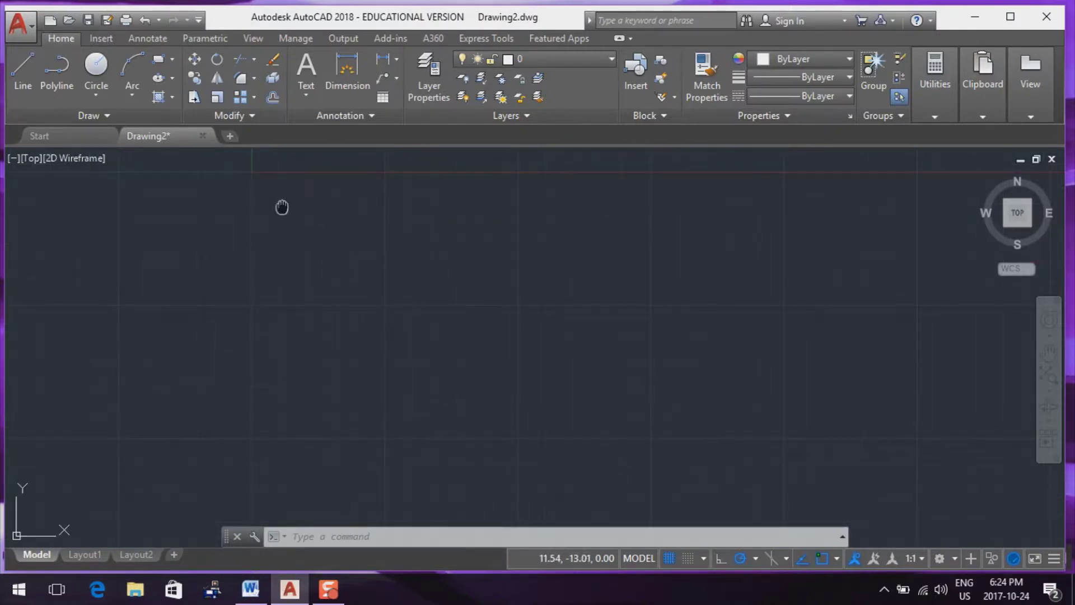
{"action": "mouse_move", "coordinate": [283, 207]}
{"action": "middle_mouse_down"}
{"action": "mouse_move", "coordinate": [367, 319]}
{"action": "mouse_move", "coordinate": [455, 388]}
{"action": "middle_mouse_up"}
{"action": "scroll", "coordinate": [454, 385], "scroll_direction": "up", "scroll_amount": 5}
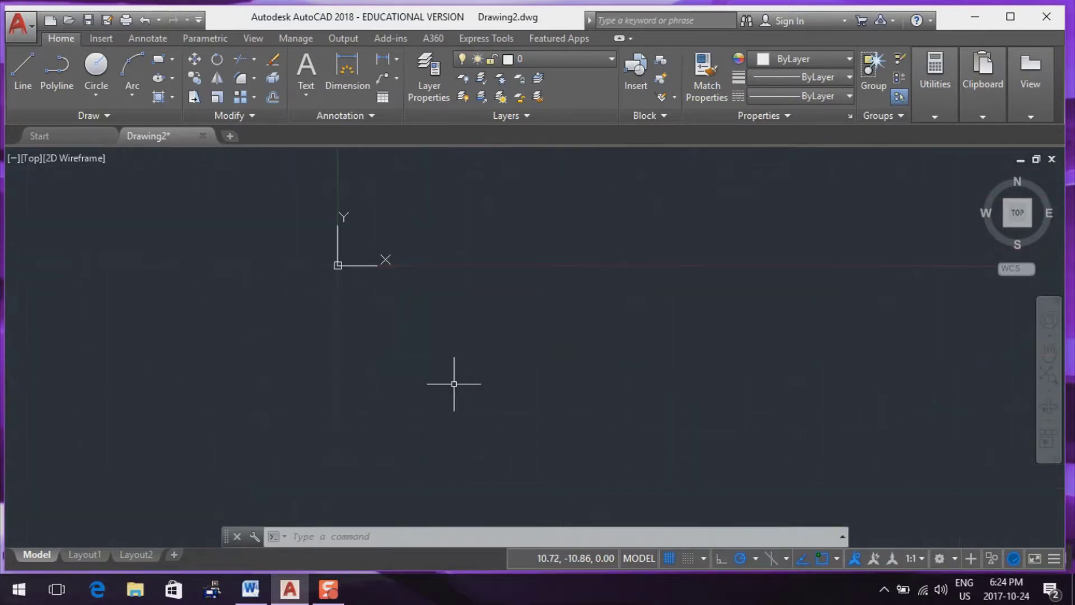
{"action": "middle_click_drag", "start_coordinate": [298, 230], "coordinate": [420, 427]}
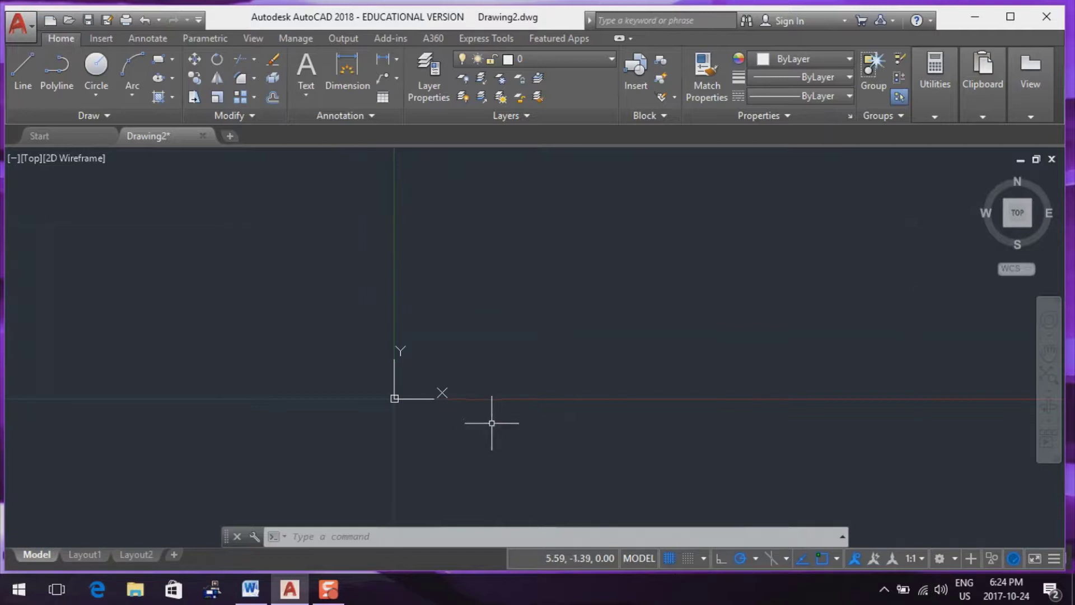
{"action": "middle_click_drag", "start_coordinate": [492, 425], "coordinate": [360, 408]}
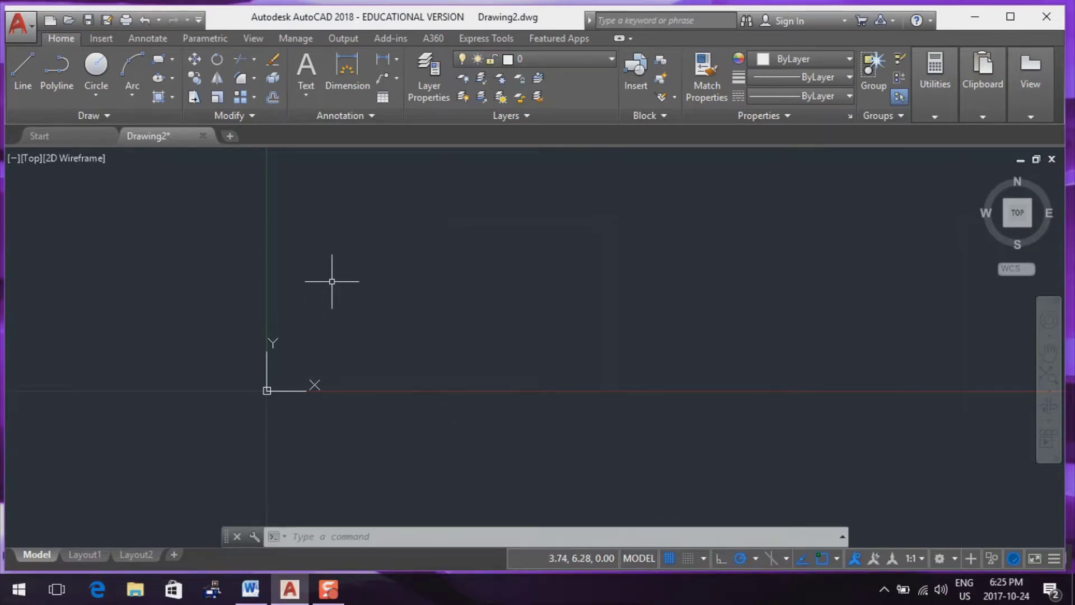
{"action": "type", "text": "g"}
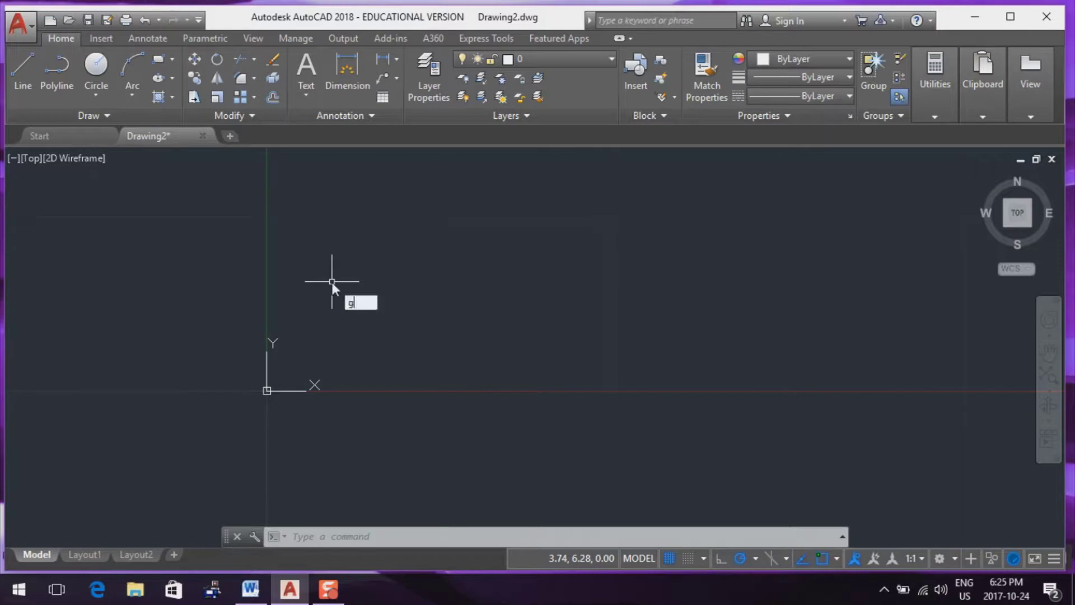
{"action": "type", "text": "rid"}
{"action": "key", "text": "Return"}
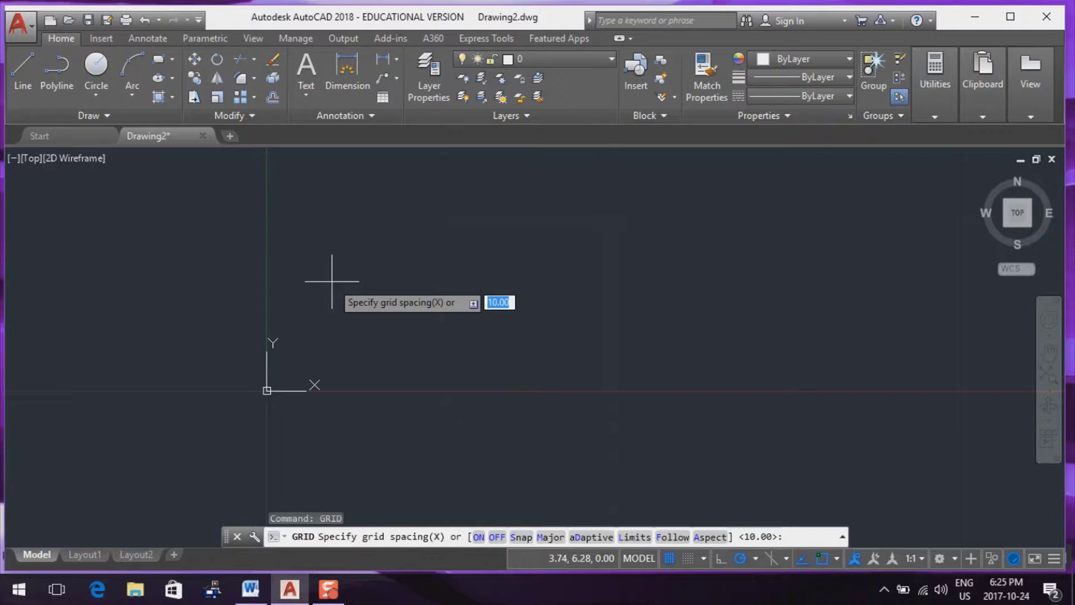
{"action": "type", "text": "1"}
{"action": "key", "text": "Return"}
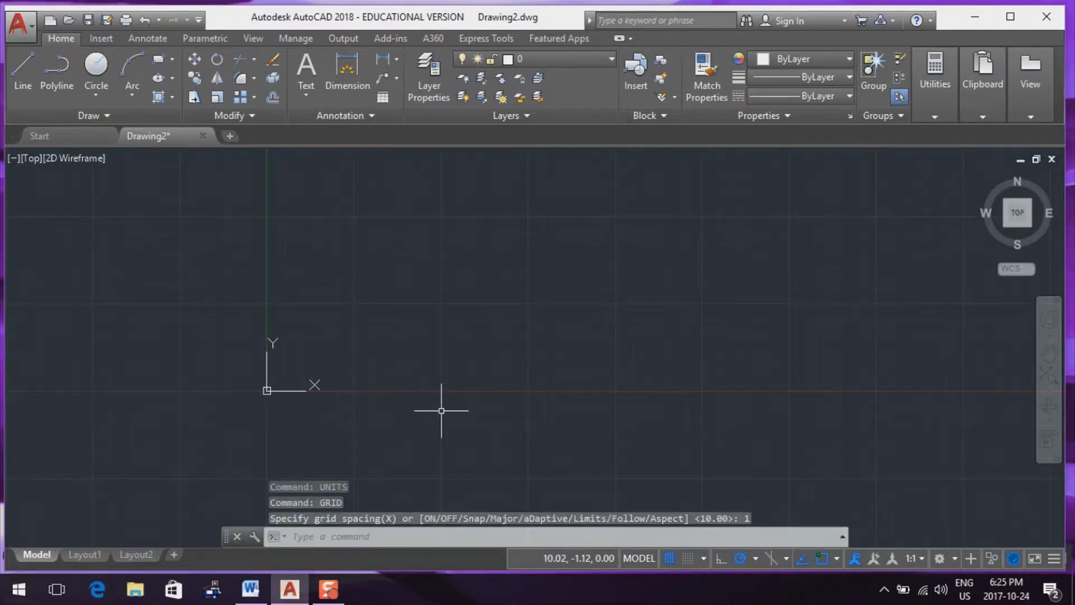
- Draw a horizontal line 26 inches long from the origin 0,0 along the positive X axis
{"action": "left_click", "coordinate": [22, 73]}
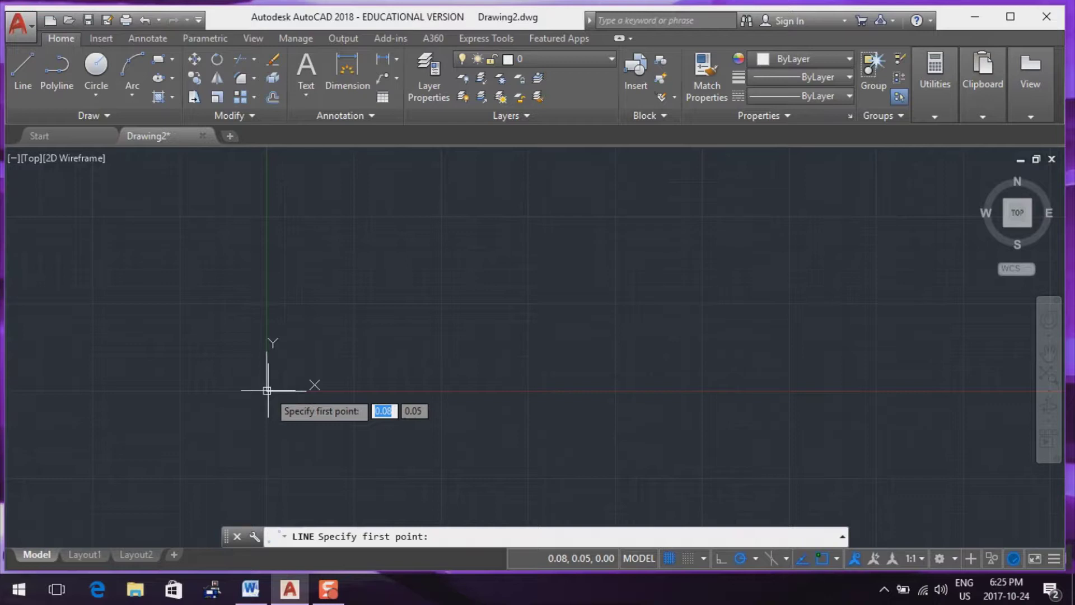
{"action": "type", "text": "0"}
{"action": "key", "text": "Tab"}
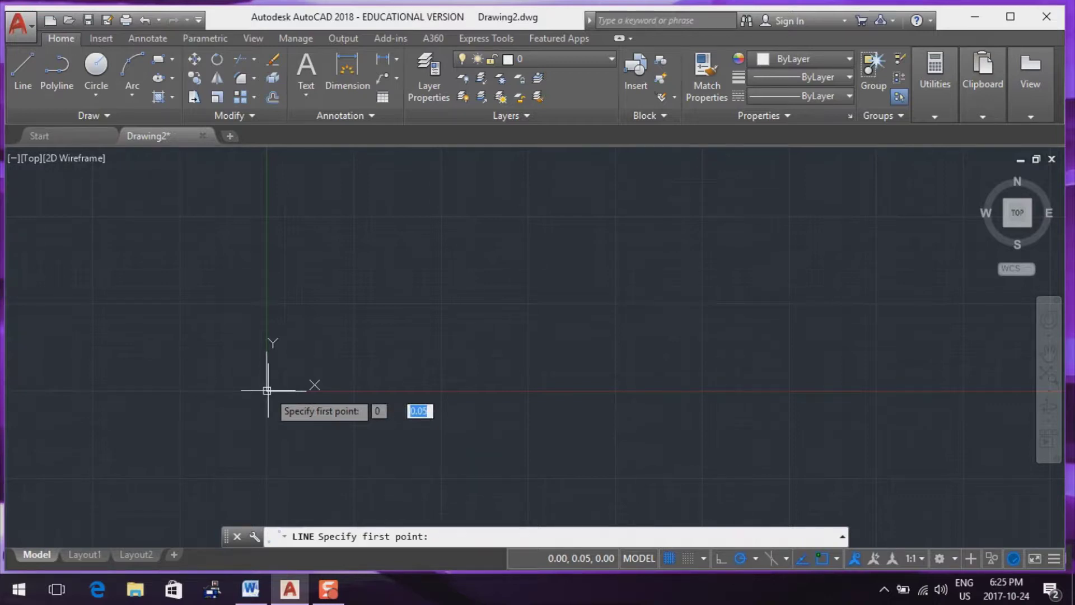
{"action": "type", "text": "0"}
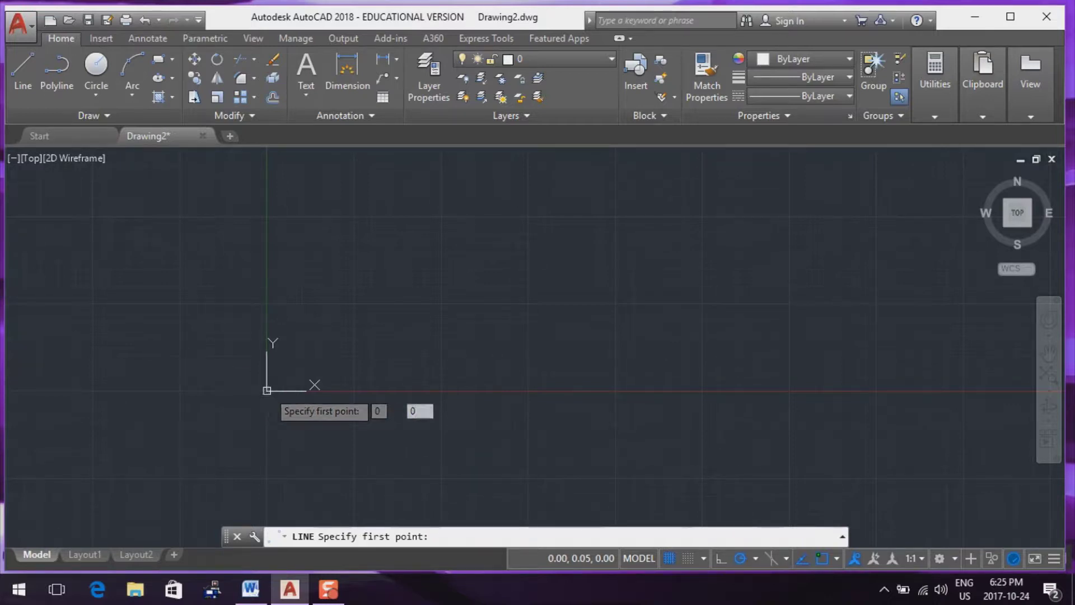
{"action": "key", "text": "Return"}
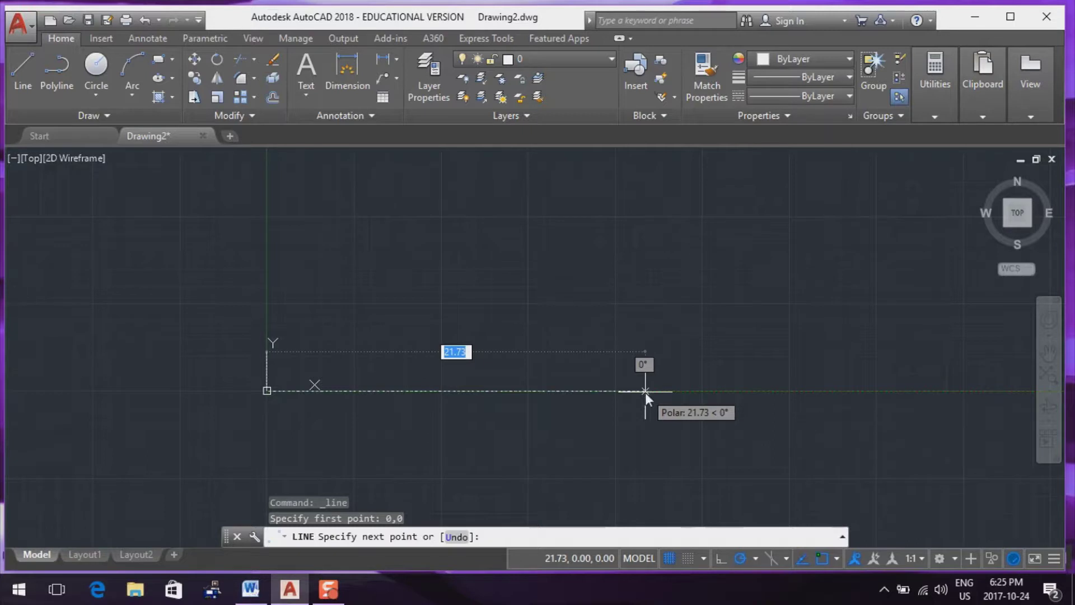
{"action": "type", "text": "26"}
{"action": "key", "text": "Return"}
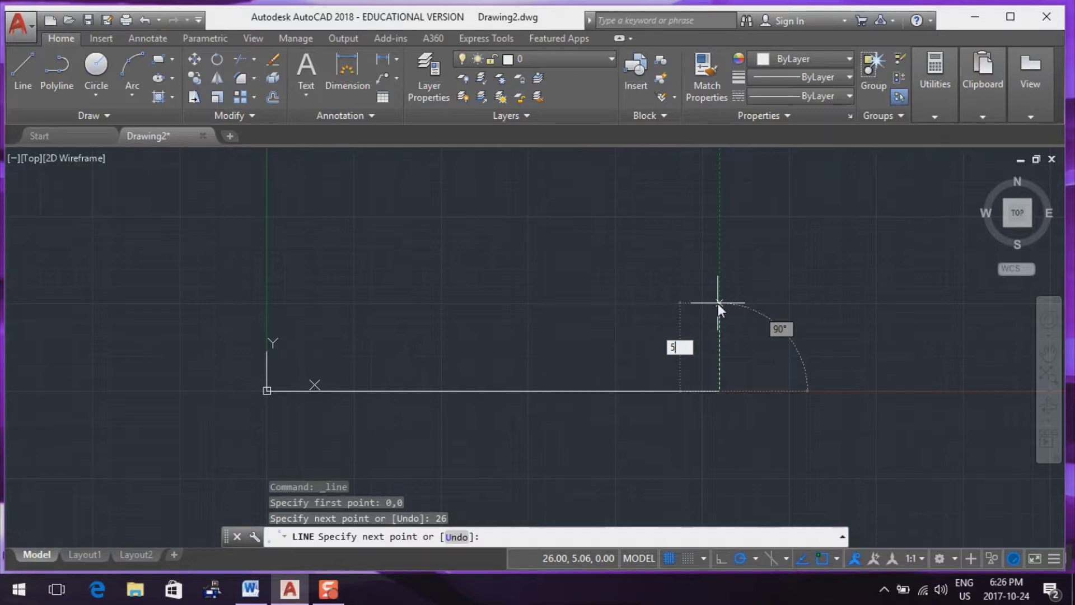
- Complete the rectangle from the line's right end with a 5-inch vertical side, a 26-inch top edge and a closing side to the origin
{"action": "type", "text": "5"}
{"action": "key", "text": "Return"}
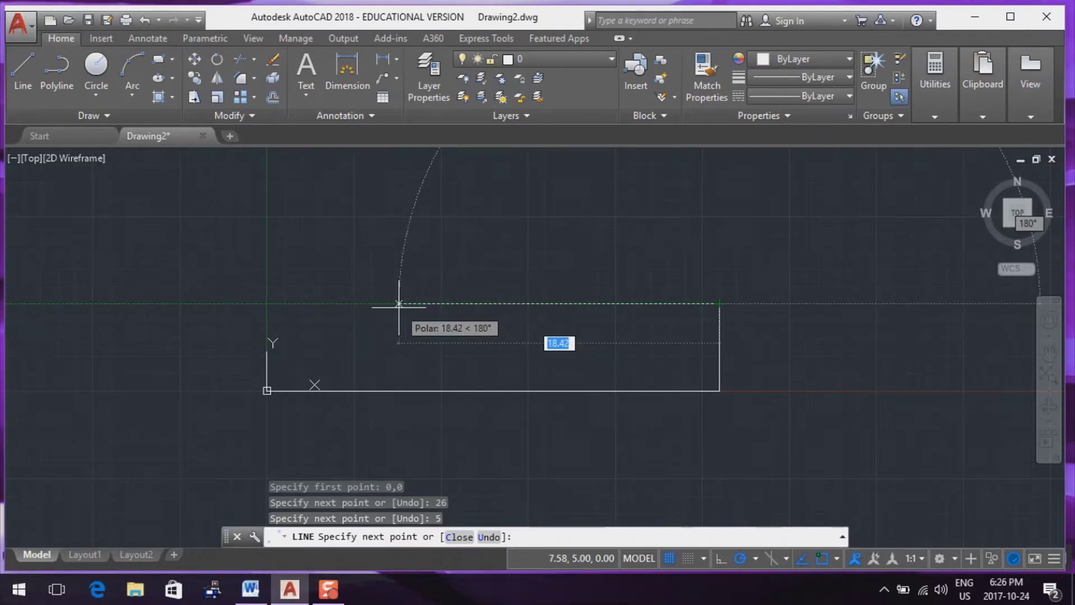
{"action": "type", "text": "26"}
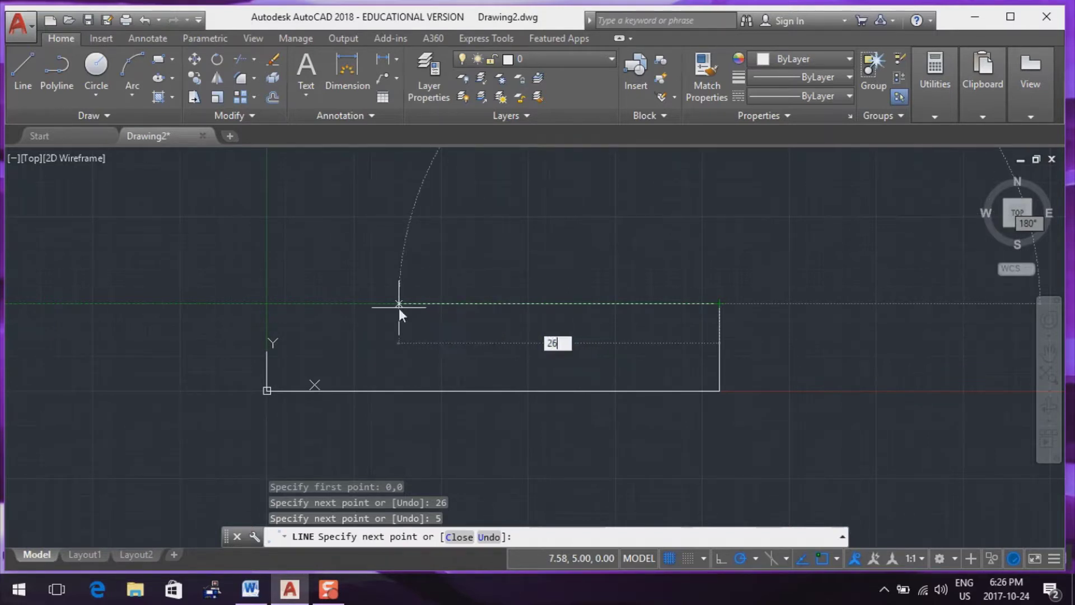
{"action": "key", "text": "Return"}
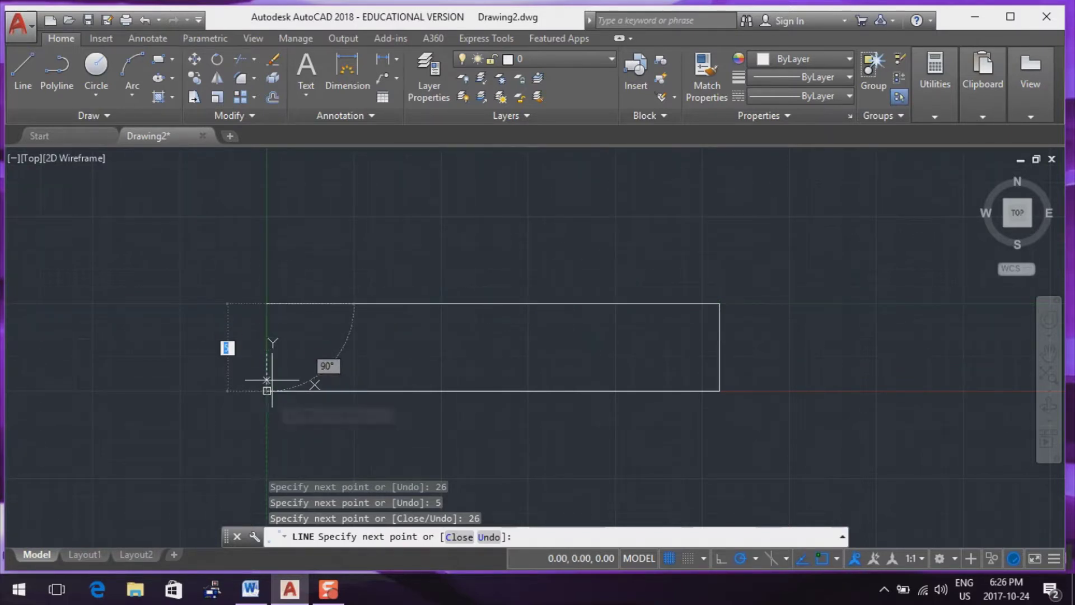
{"action": "left_click", "coordinate": [267, 390]}
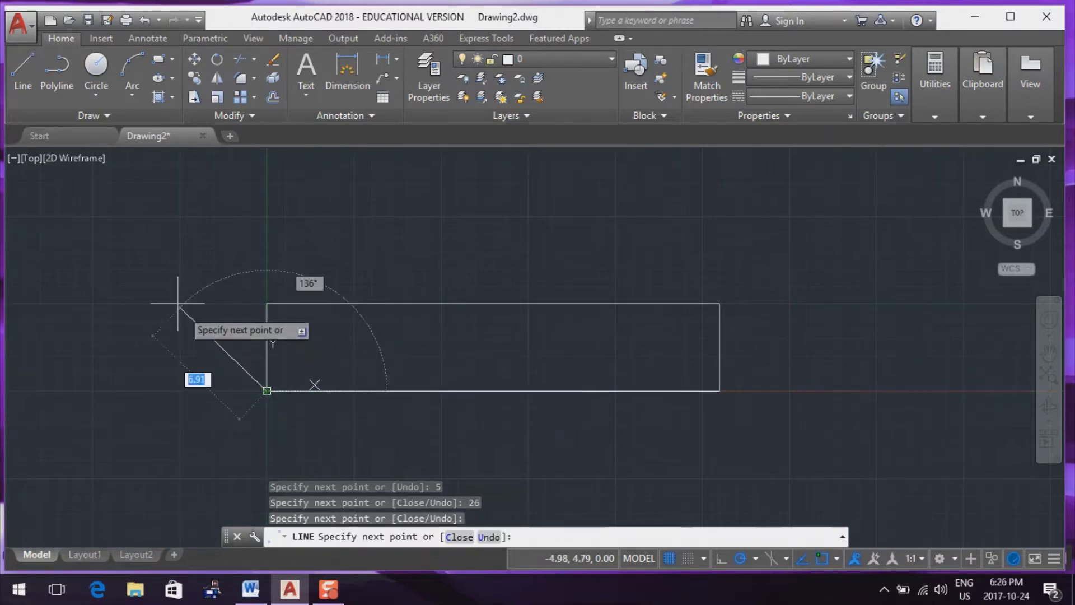
{"action": "key", "text": "Escape"}
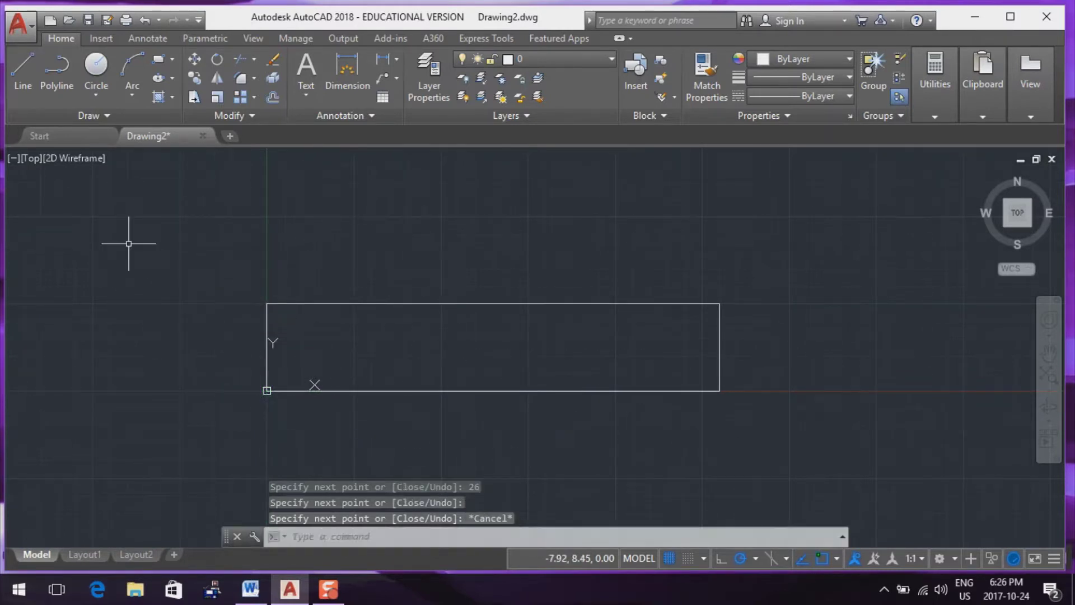
- Offset the rectangle's top edge 0.25 inch toward the inside
{"action": "left_click", "coordinate": [272, 98]}
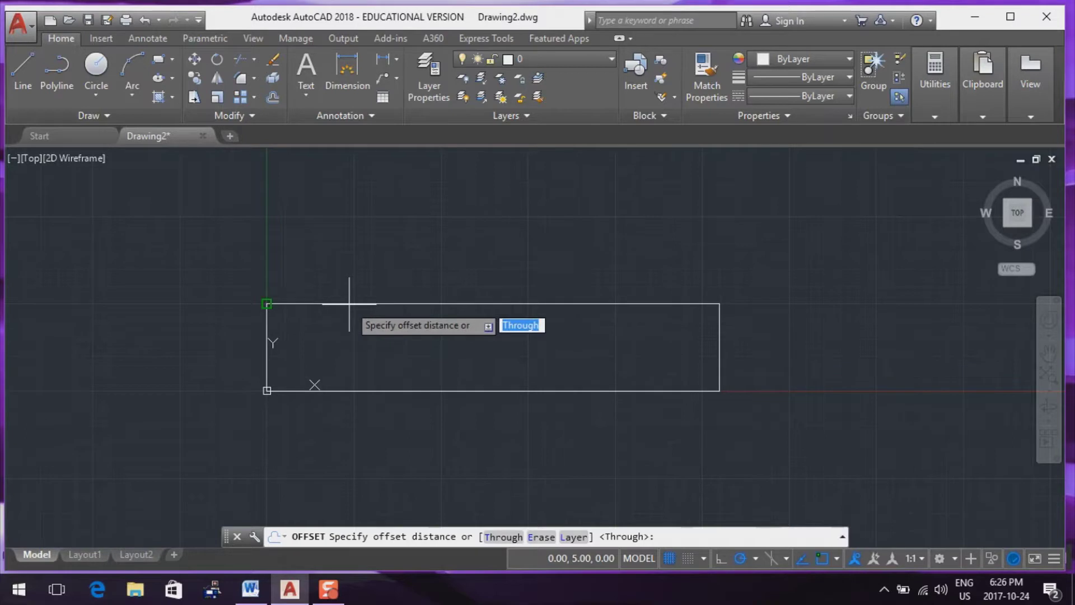
{"action": "type", "text": ".25"}
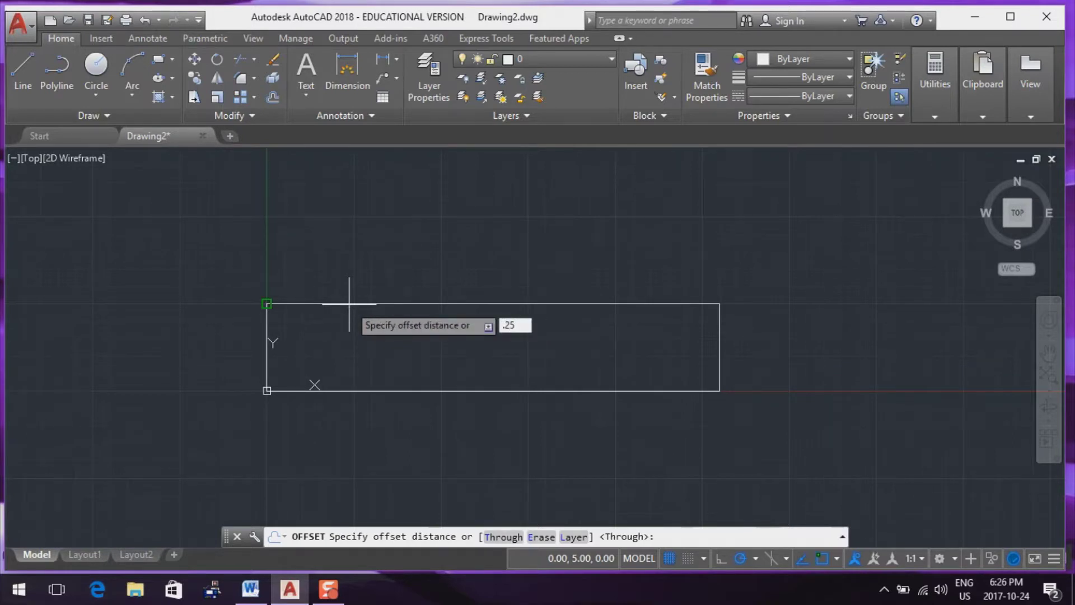
{"action": "key", "text": "Return"}
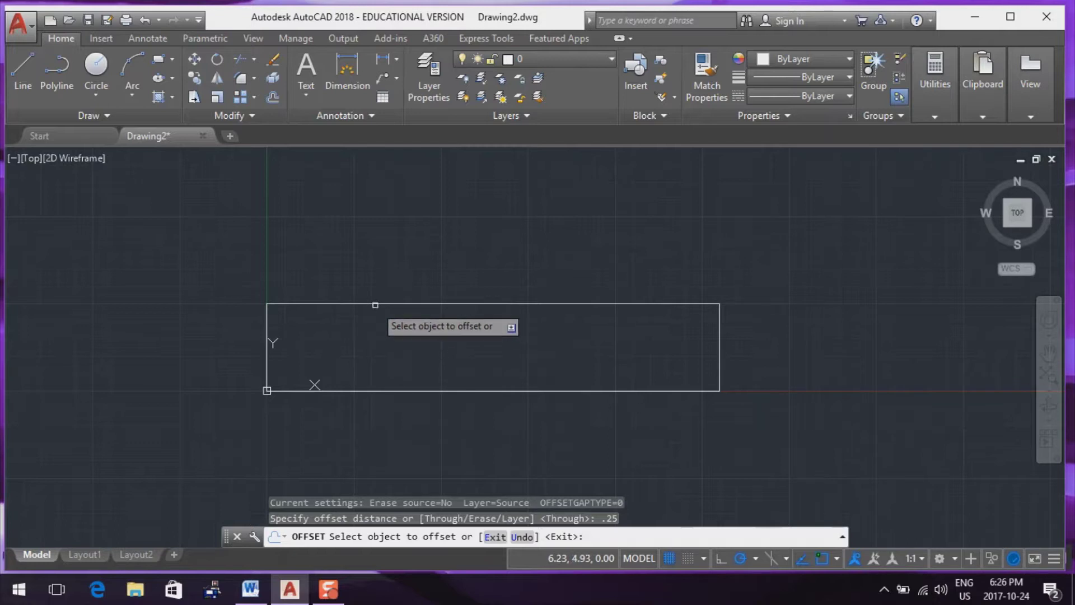
{"action": "left_click", "coordinate": [374, 306]}
{"action": "left_click", "coordinate": [360, 330]}
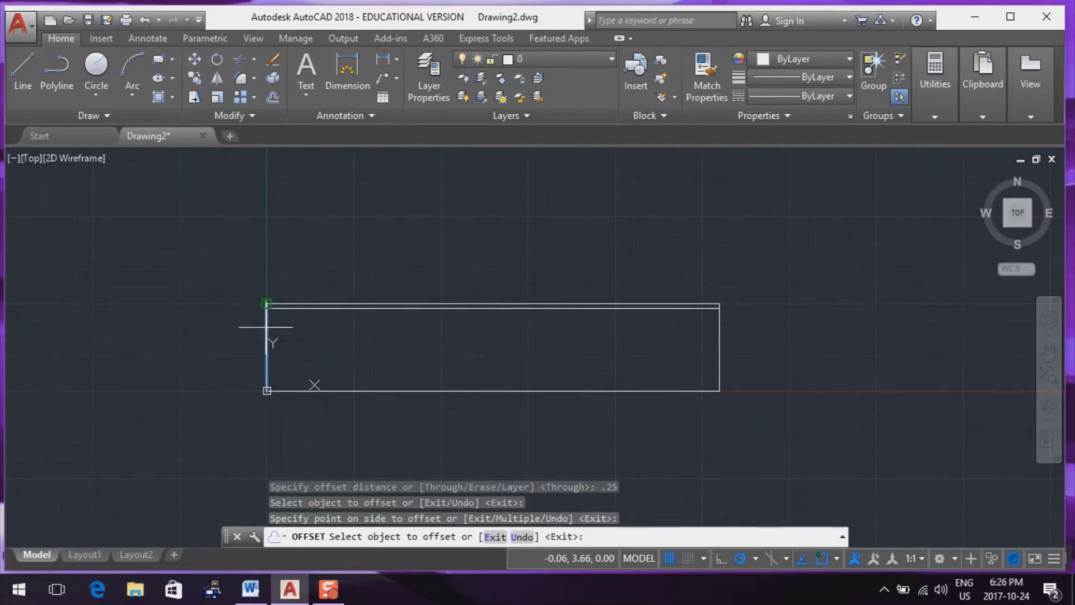
- Offset the rectangle's left, bottom and right edges 0.25 inch toward the inside
{"action": "left_click", "coordinate": [266, 327]}
{"action": "left_click", "coordinate": [288, 330]}
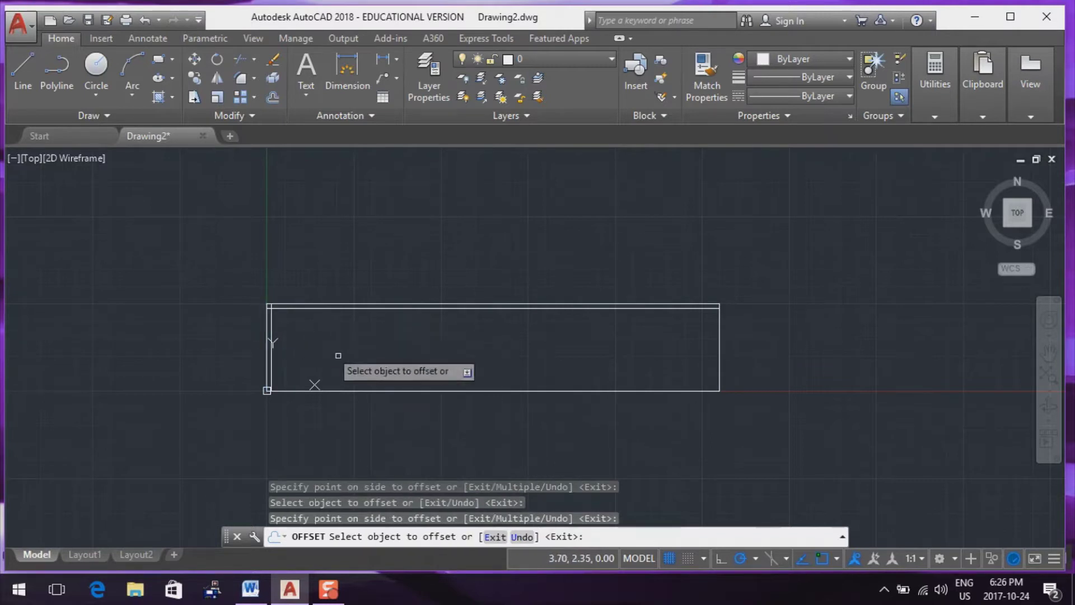
{"action": "left_click", "coordinate": [402, 391]}
{"action": "left_click", "coordinate": [409, 377]}
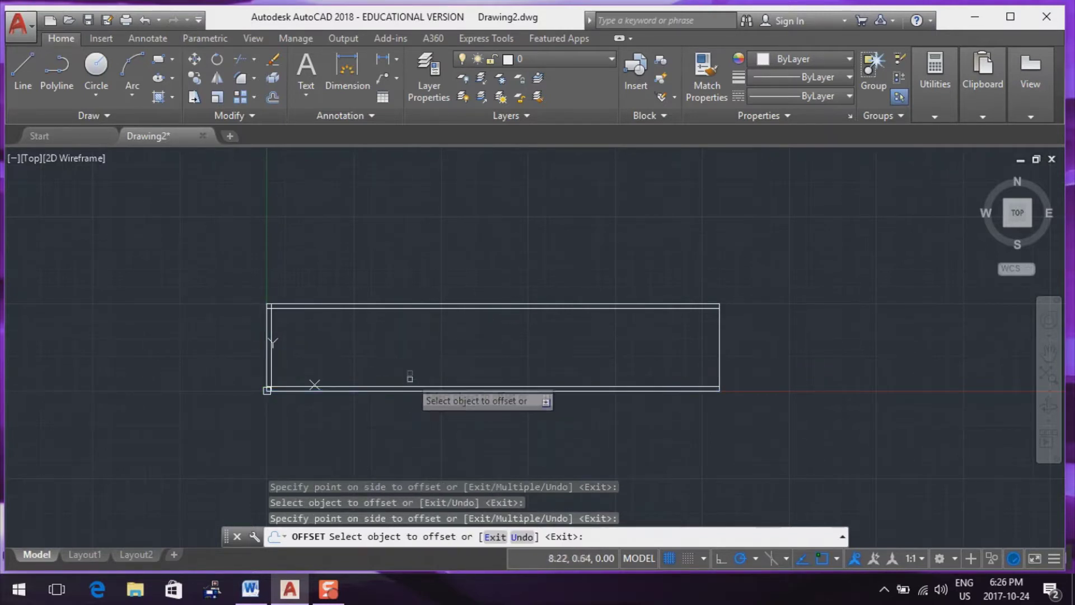
{"action": "left_click", "coordinate": [718, 345]}
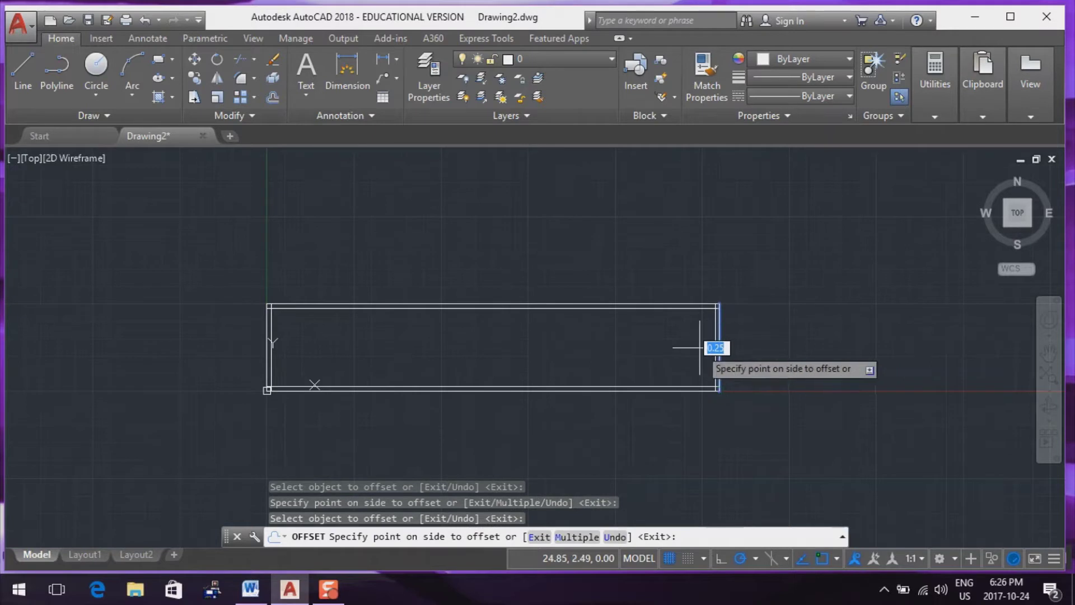
{"action": "left_click", "coordinate": [700, 348]}
- Trim both overhanging ends of the inner top and bottom lines, using the four inner offset lines as cutting edges
{"action": "scroll", "coordinate": [258, 412], "scroll_direction": "up", "scroll_amount": 4}
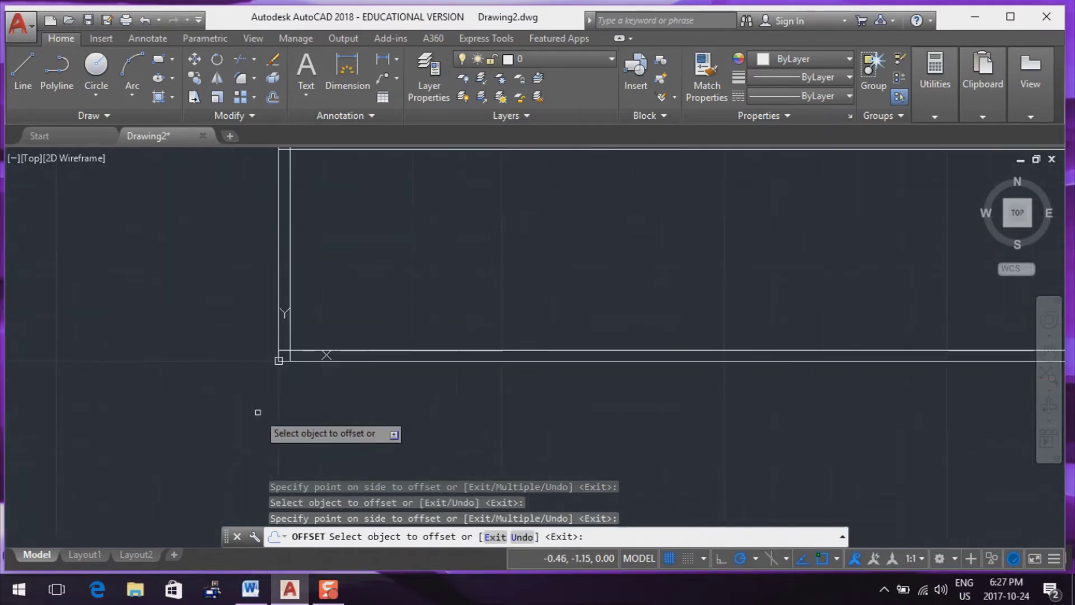
{"action": "scroll", "coordinate": [258, 412], "scroll_direction": "down", "scroll_amount": 2}
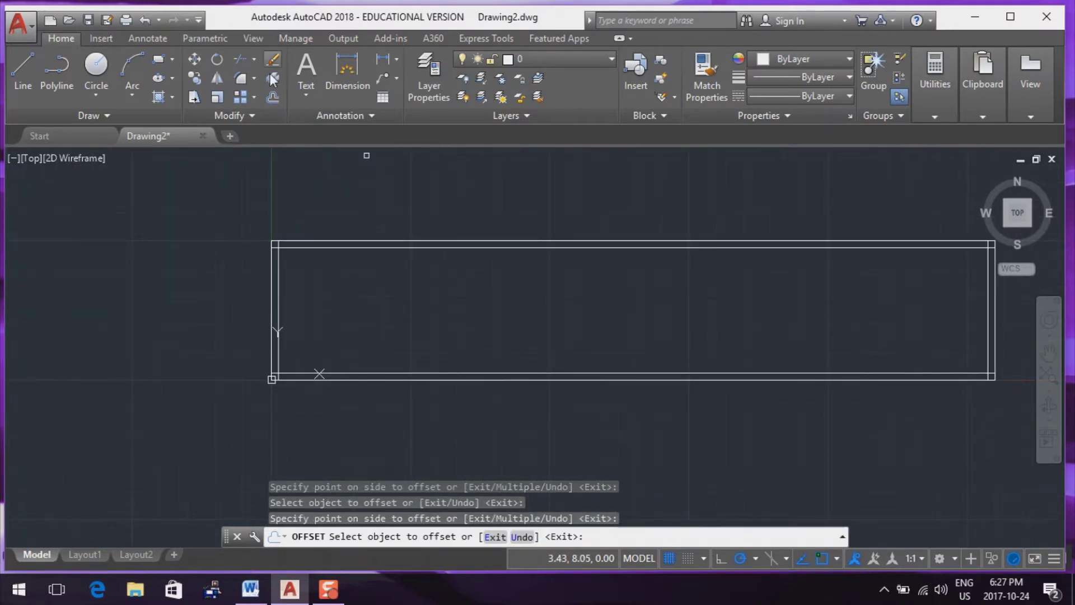
{"action": "left_click", "coordinate": [237, 59]}
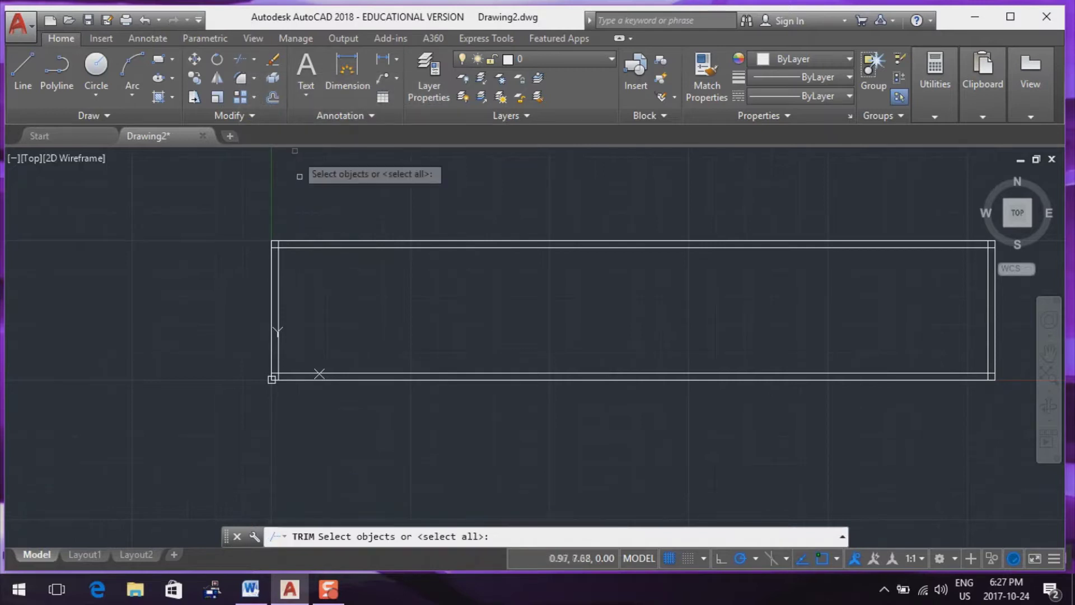
{"action": "left_click", "coordinate": [292, 247]}
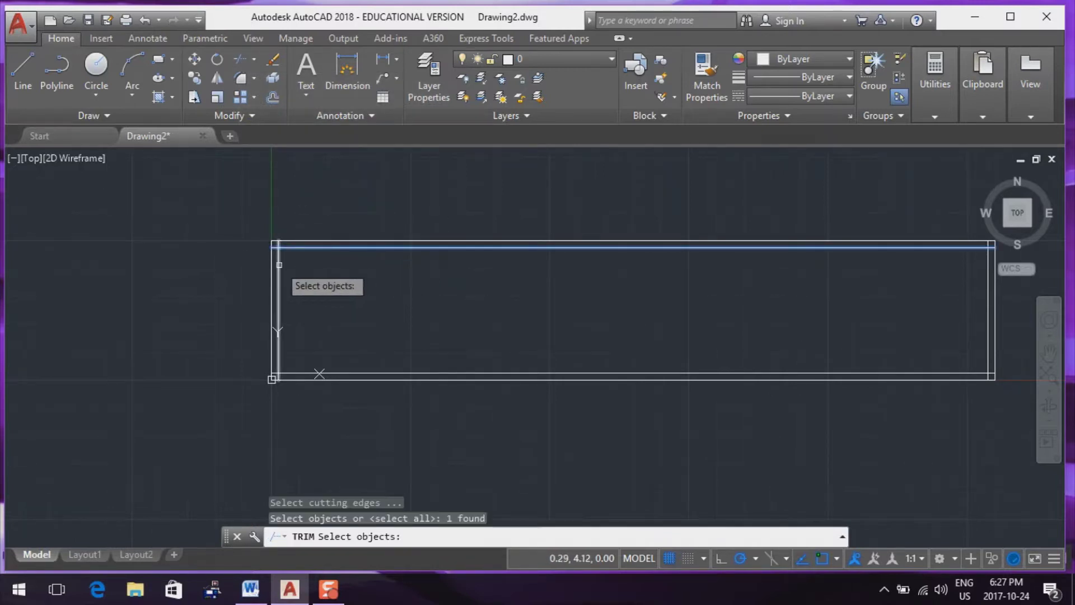
{"action": "left_click", "coordinate": [280, 265]}
{"action": "left_click", "coordinate": [338, 372]}
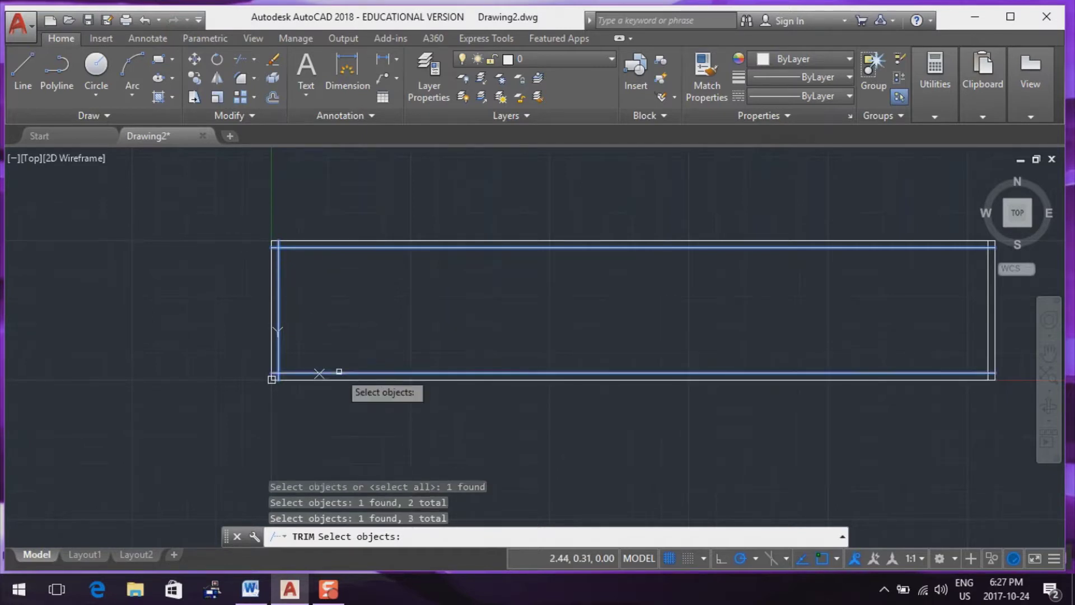
{"action": "left_click", "coordinate": [987, 322]}
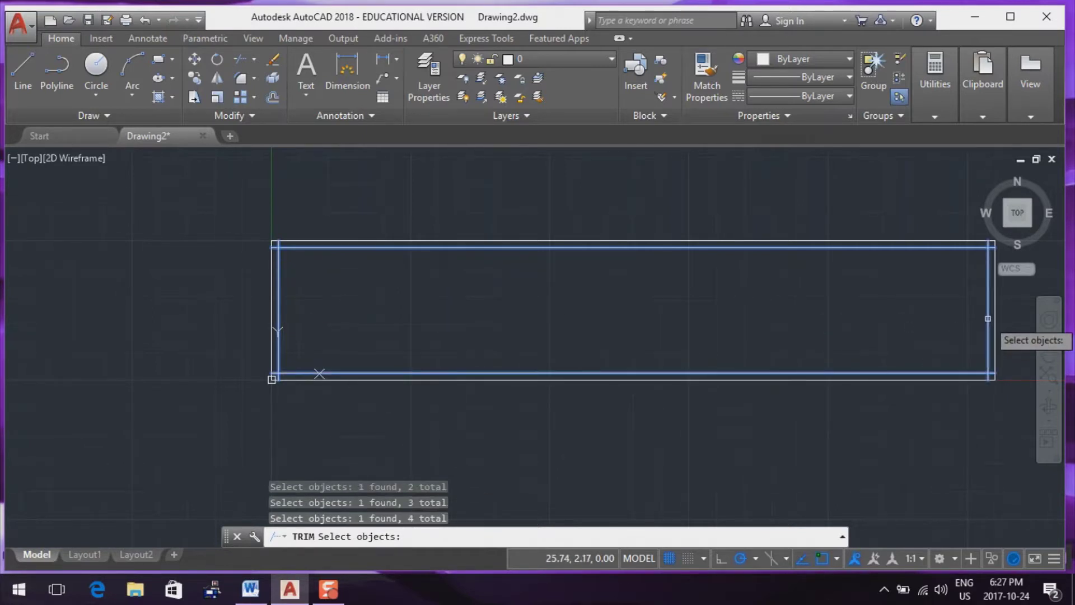
{"action": "left_click", "coordinate": [275, 249]}
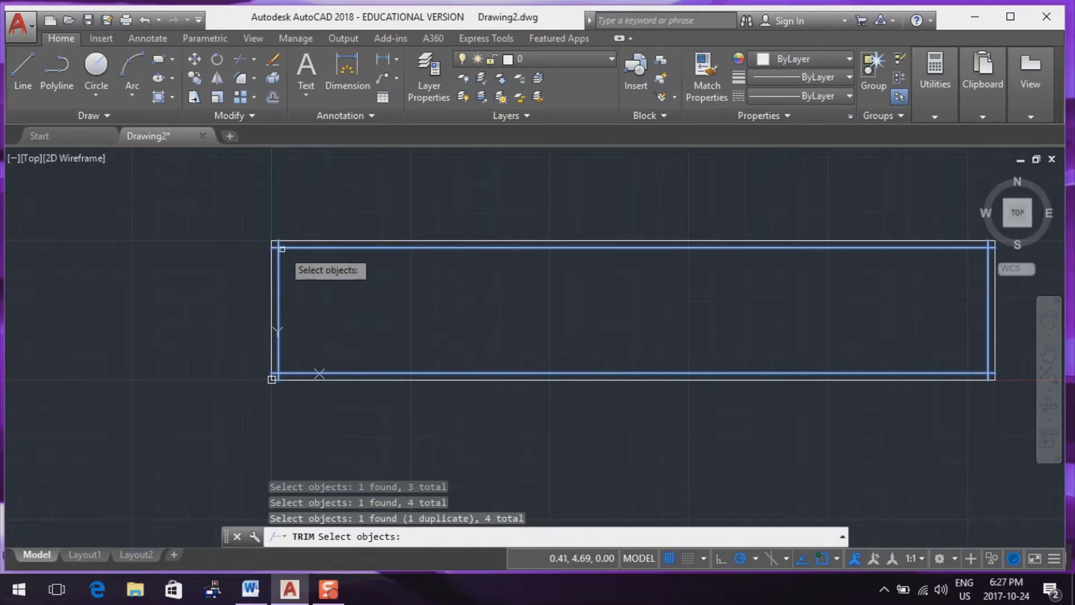
{"action": "key", "text": "Return"}
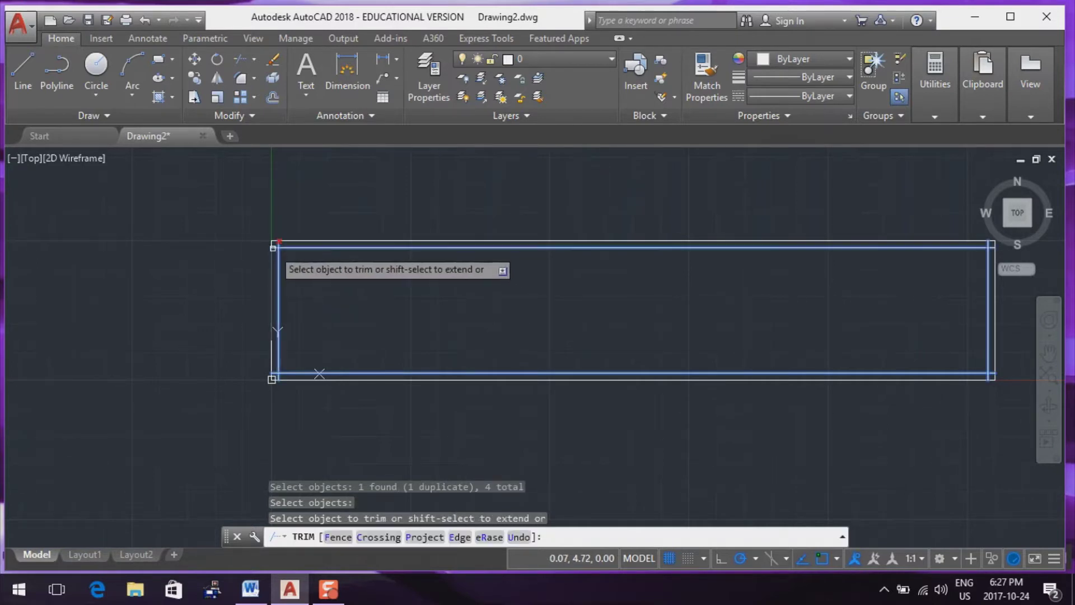
{"action": "left_click", "coordinate": [274, 247]}
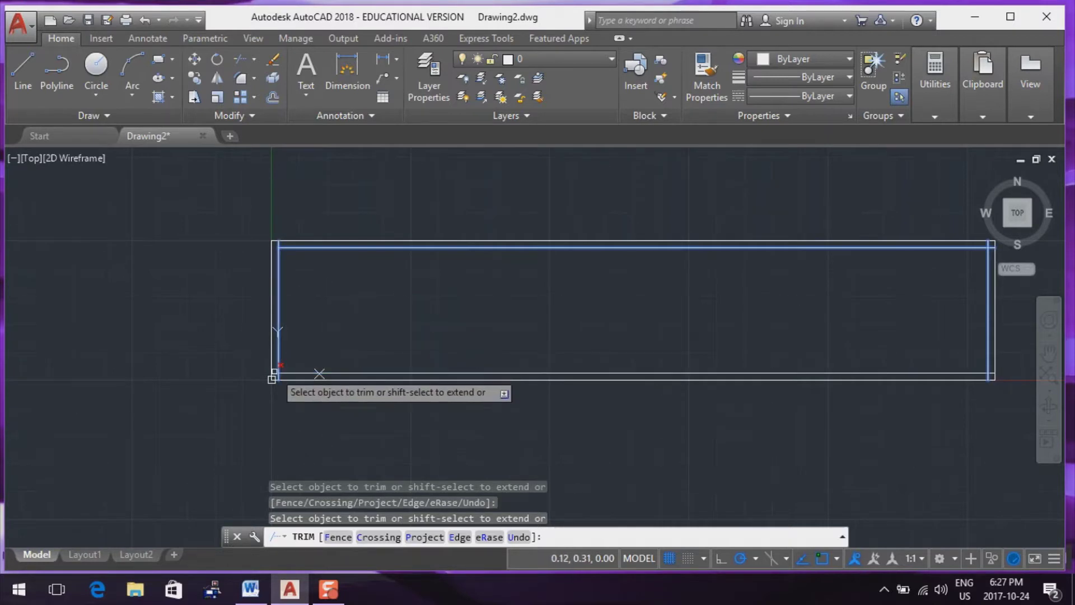
{"action": "left_click", "coordinate": [274, 371]}
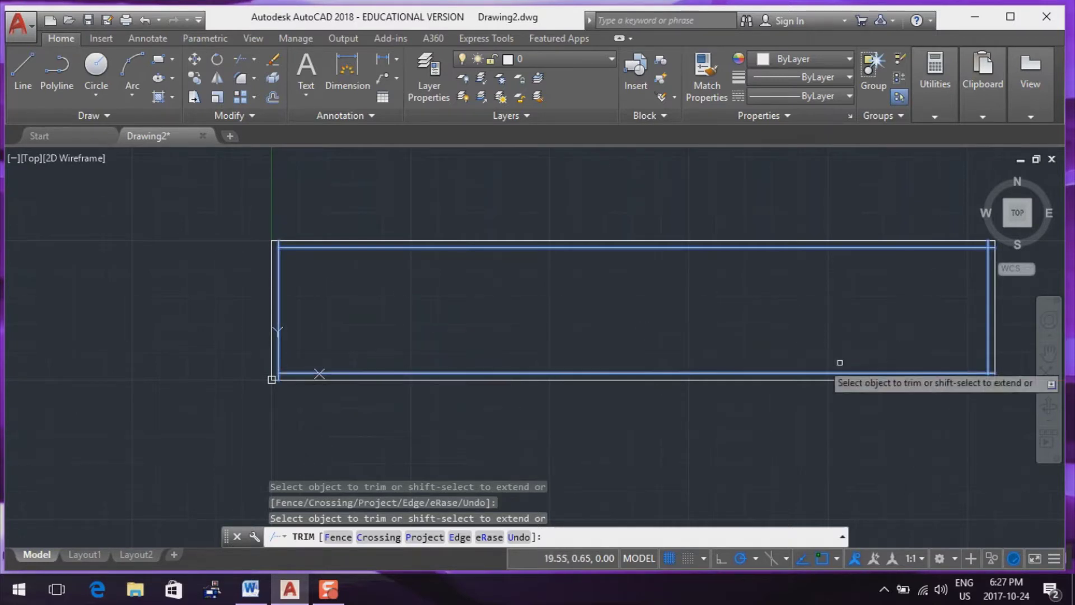
{"action": "left_click", "coordinate": [966, 372]}
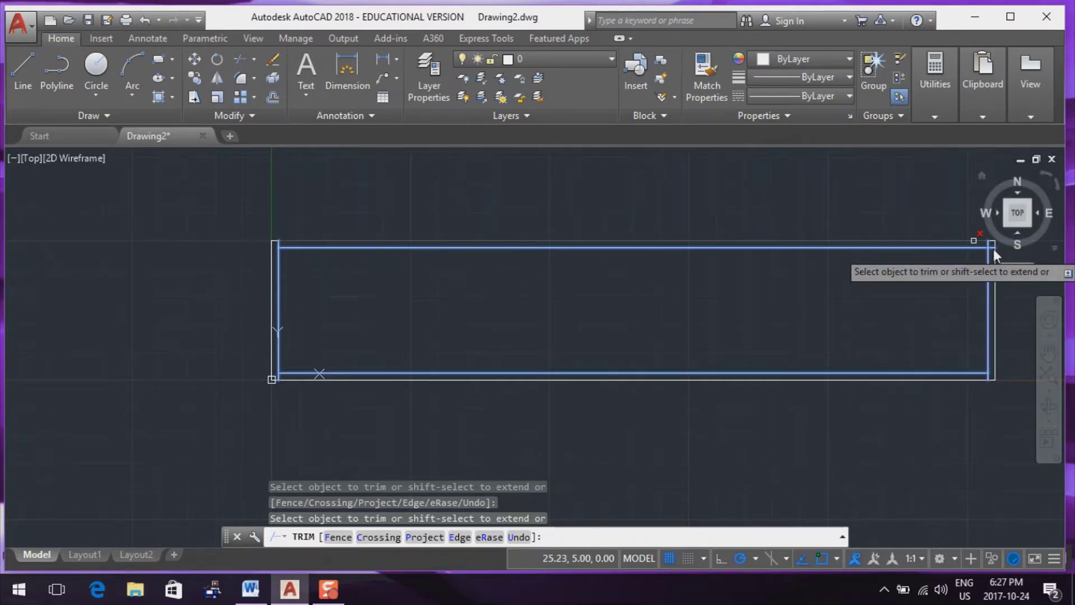
{"action": "middle_click_drag", "start_coordinate": [853, 305], "coordinate": [727, 320]}
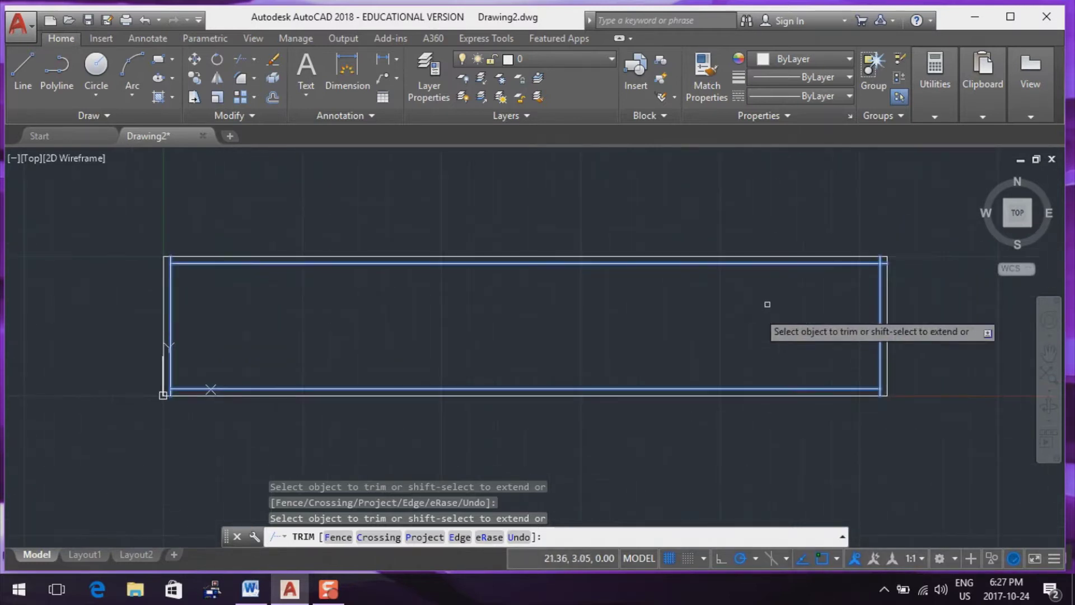
{"action": "left_click", "coordinate": [885, 264]}
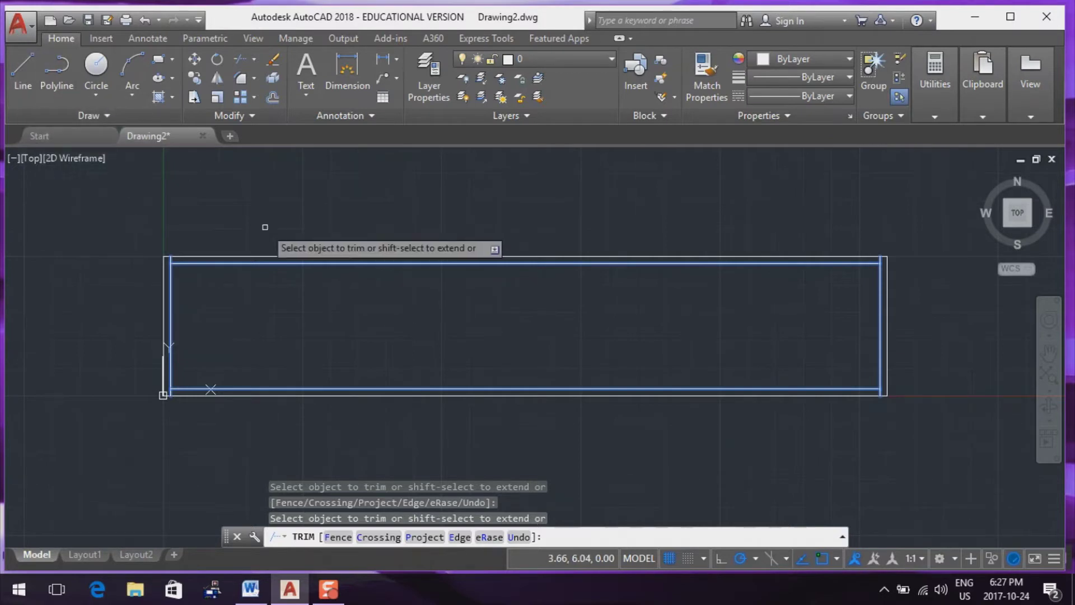
{"action": "key", "text": "Escape"}
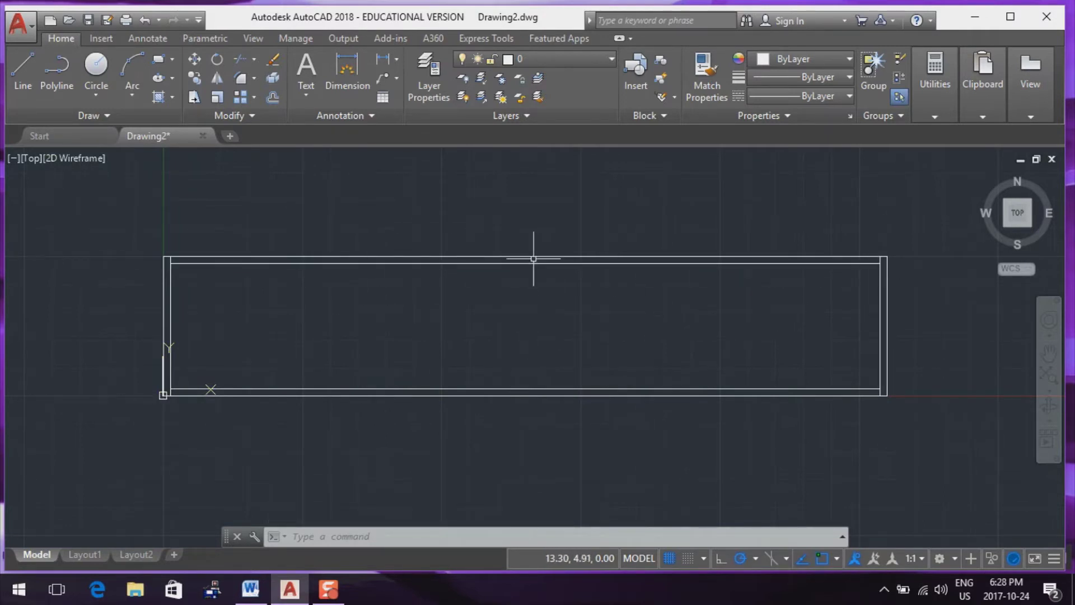
- Dimension the length of the rectangle's outer top edge, placing the dimension line above the rectangle
{"action": "mouse_move", "coordinate": [541, 256]}
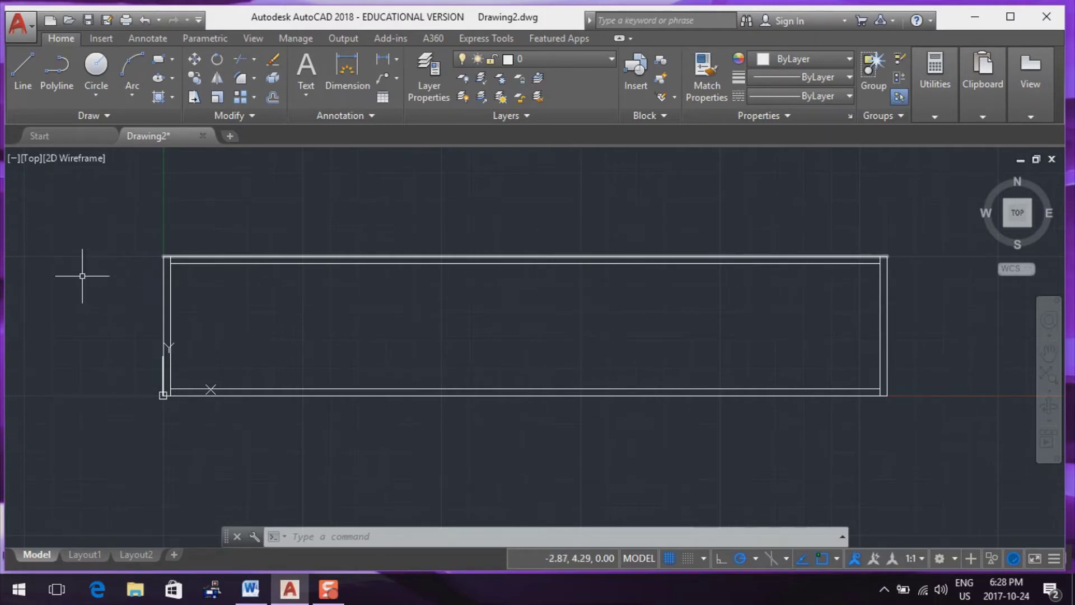
{"action": "left_click", "coordinate": [341, 66]}
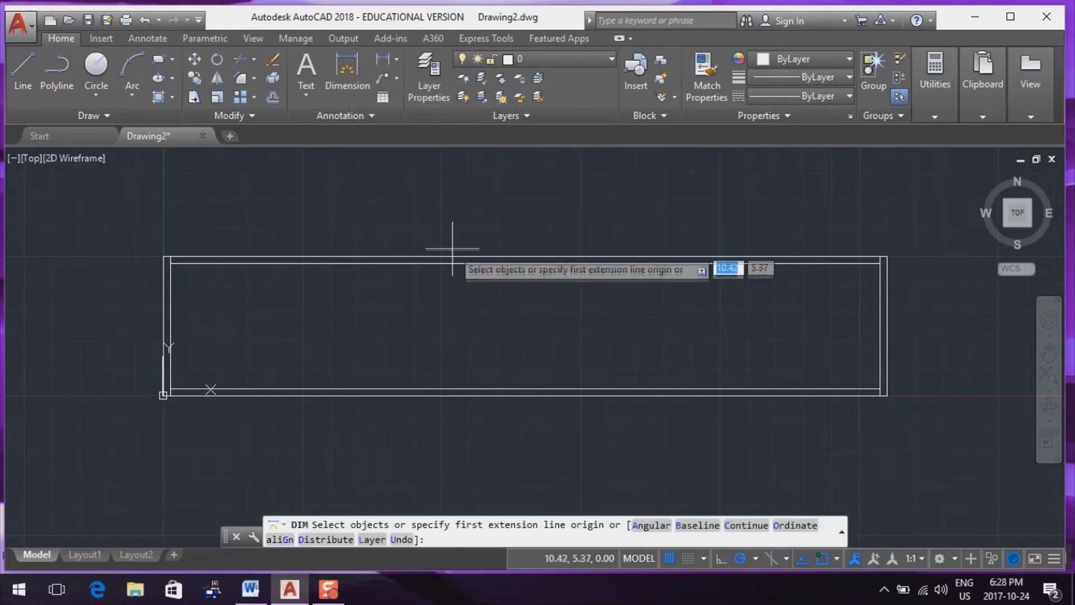
{"action": "key", "text": "Return"}
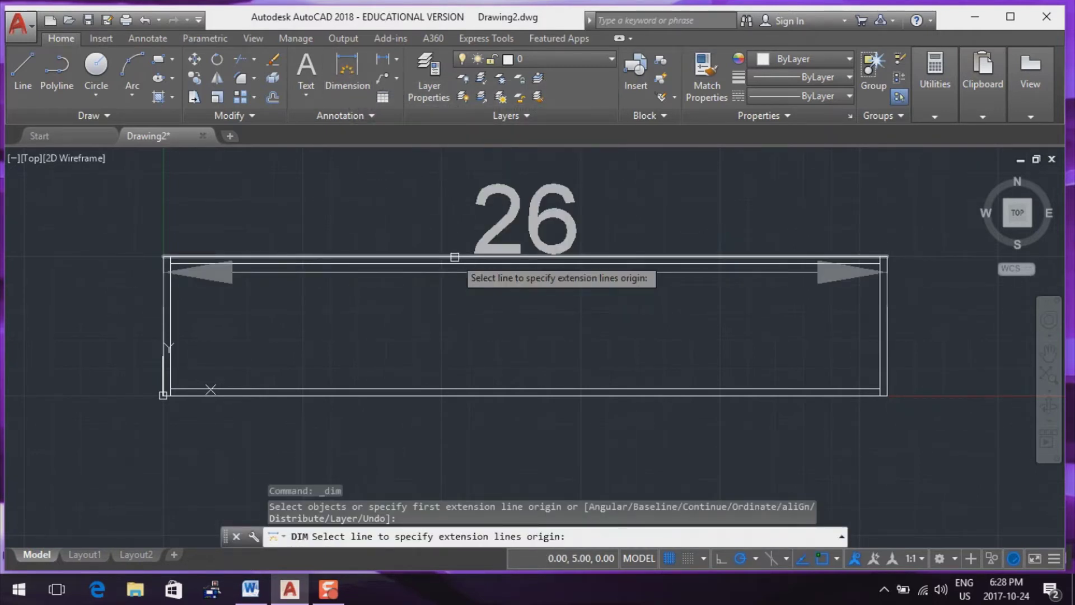
{"action": "left_click", "coordinate": [455, 257]}
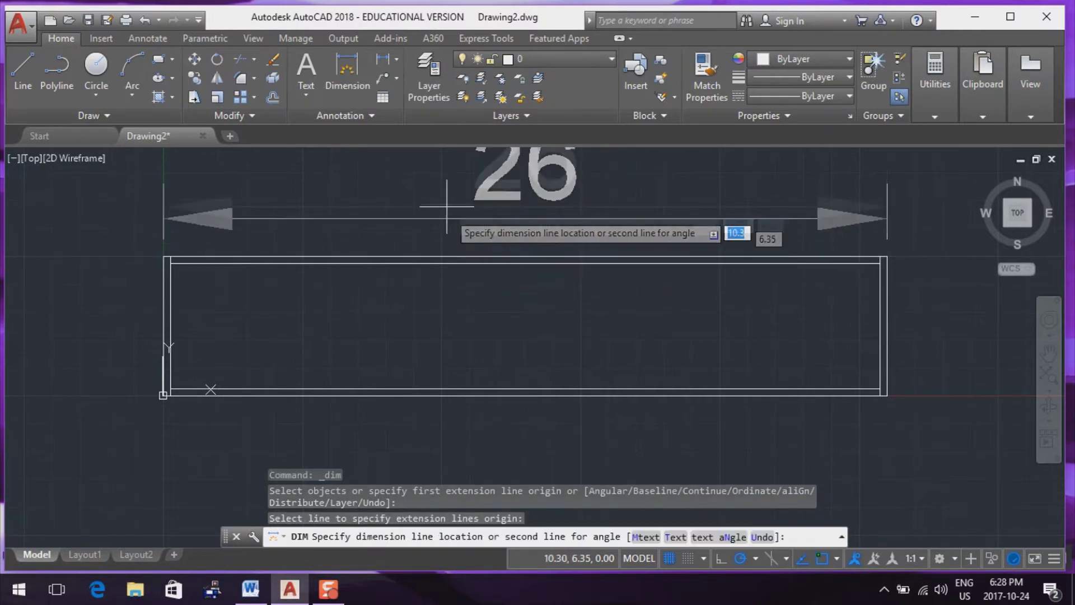
{"action": "left_click", "coordinate": [447, 208]}
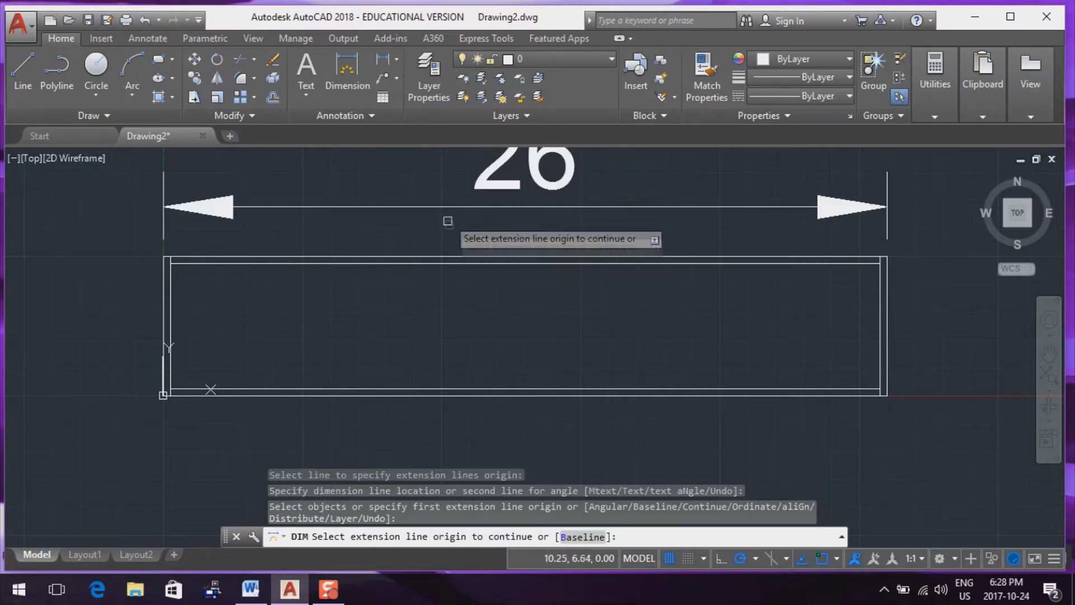
{"action": "mouse_move", "coordinate": [453, 234]}
{"action": "middle_mouse_down"}
{"action": "mouse_move", "coordinate": [454, 286]}
{"action": "mouse_move", "coordinate": [453, 270]}
{"action": "middle_mouse_up"}
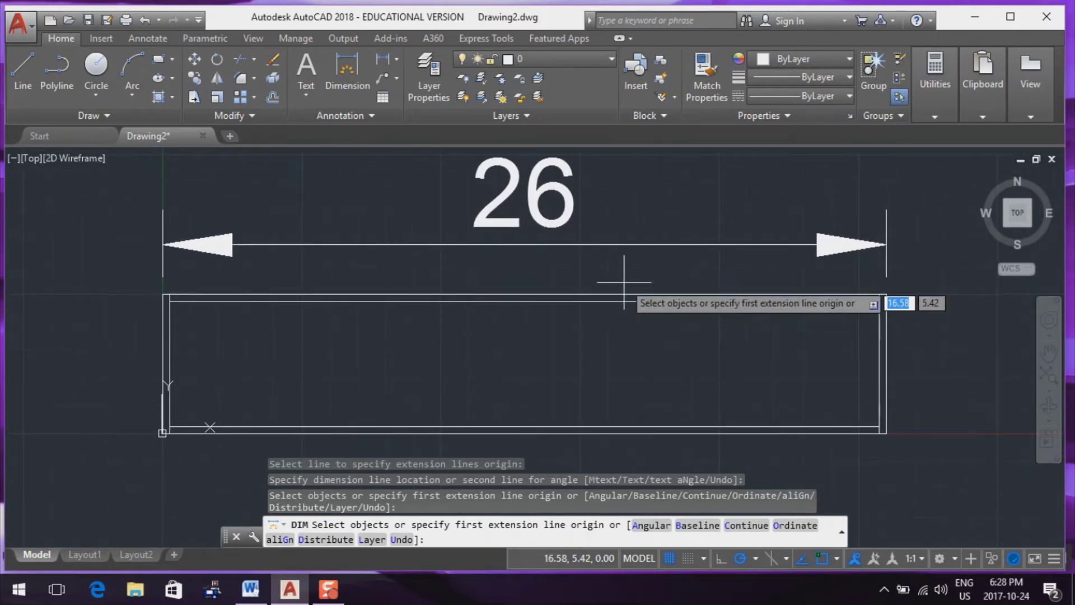
{"action": "key", "text": "Escape"}
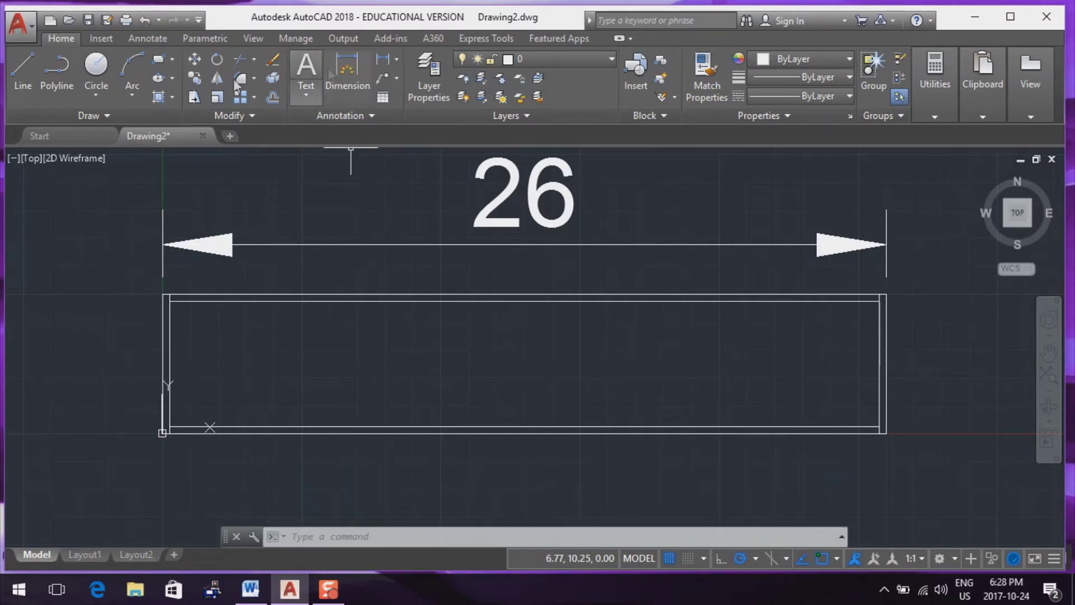
- Draw a diagonal line from point 13,5 on the top edge to the inner lower-left corner of the frame
{"action": "left_click", "coordinate": [22, 68]}
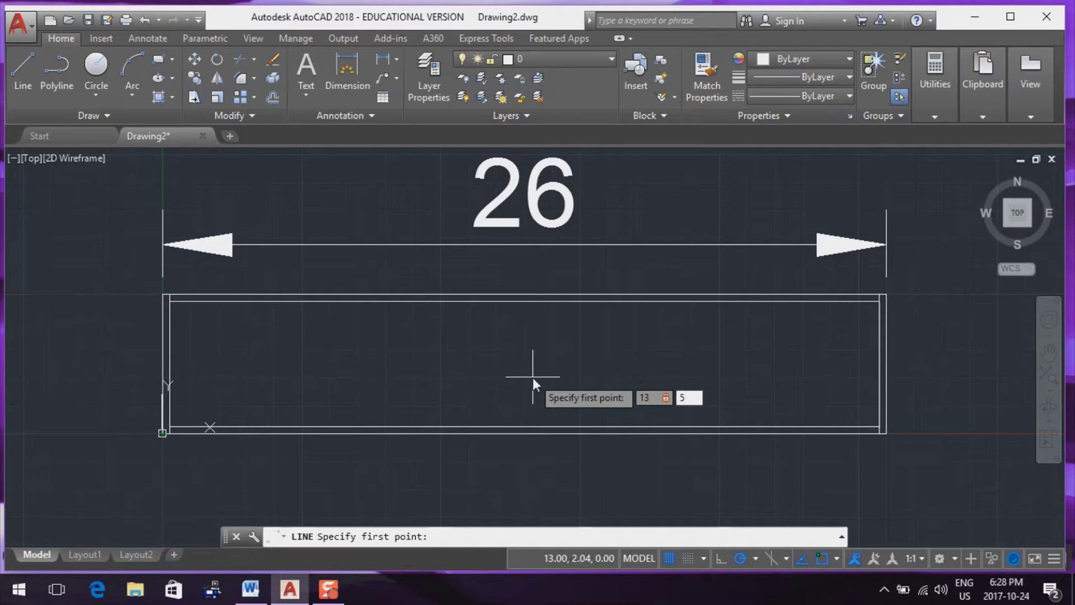
{"action": "key", "text": "Return"}
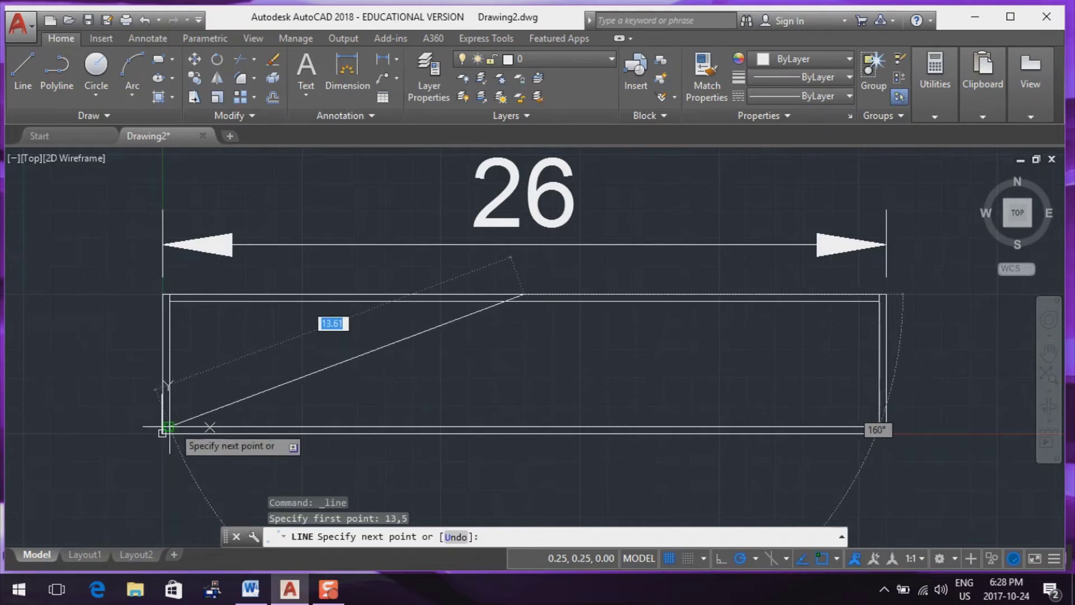
{"action": "left_click", "coordinate": [168, 427]}
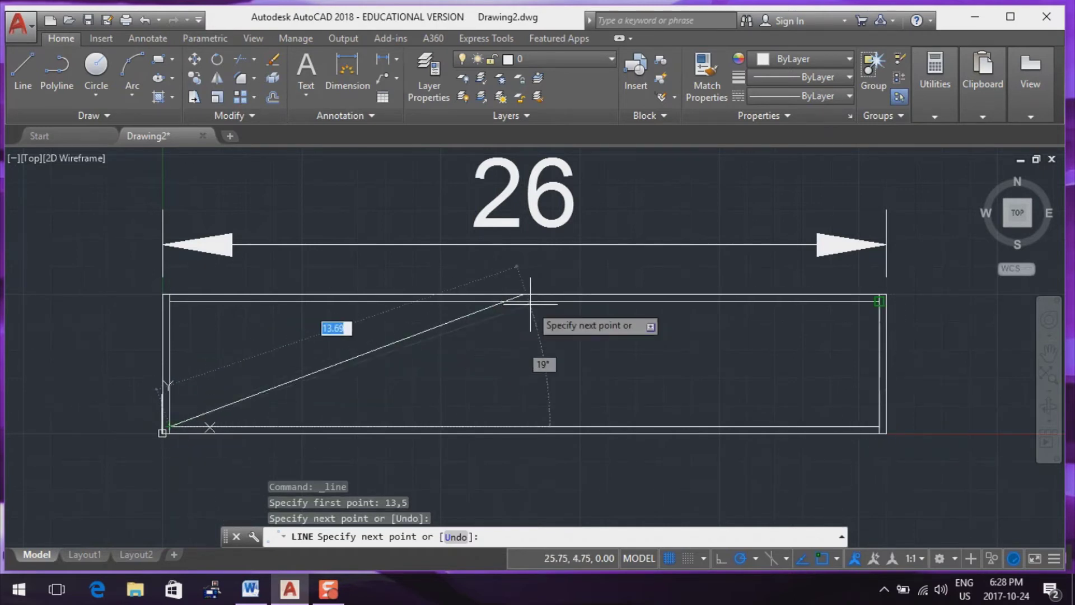
{"action": "key", "text": "Escape"}
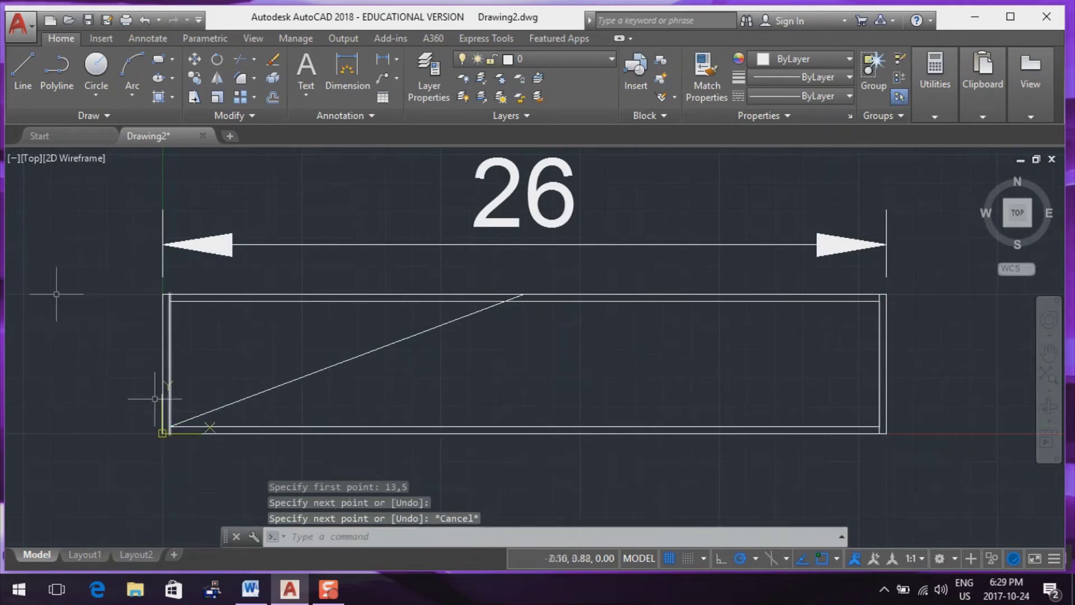
- Draw a second diagonal line from point 13,5 to the inner lower-right corner of the frame
{"action": "left_click", "coordinate": [18, 69]}
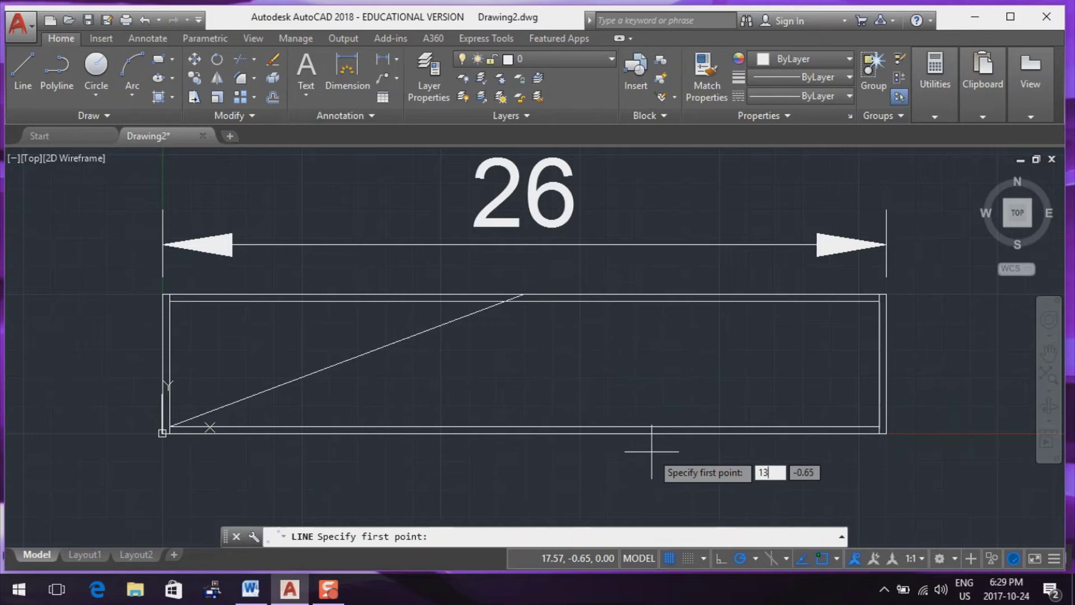
{"action": "key", "text": "Tab"}
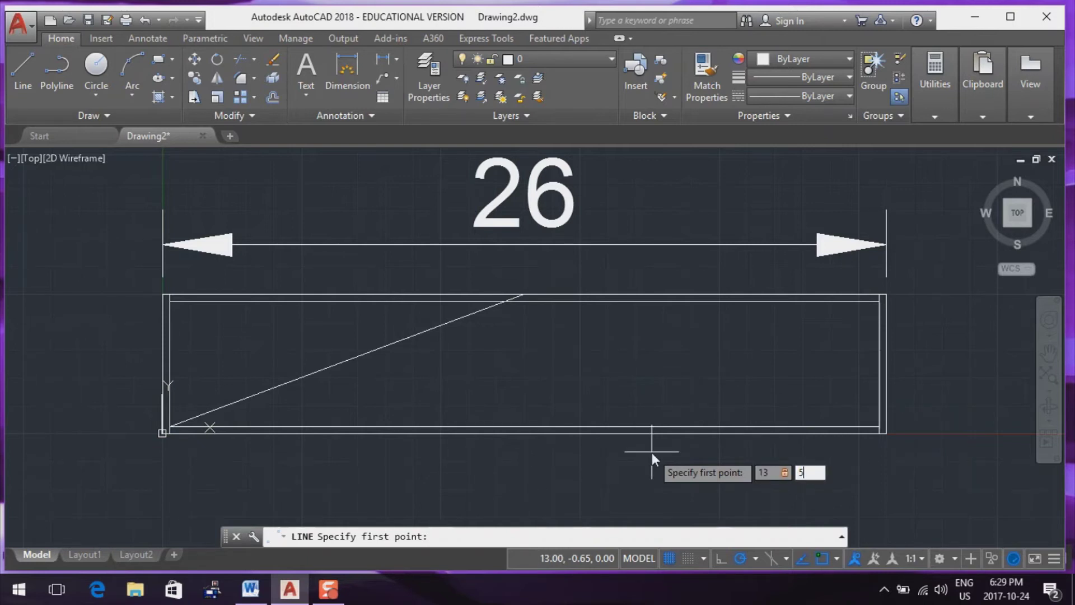
{"action": "key", "text": "Return"}
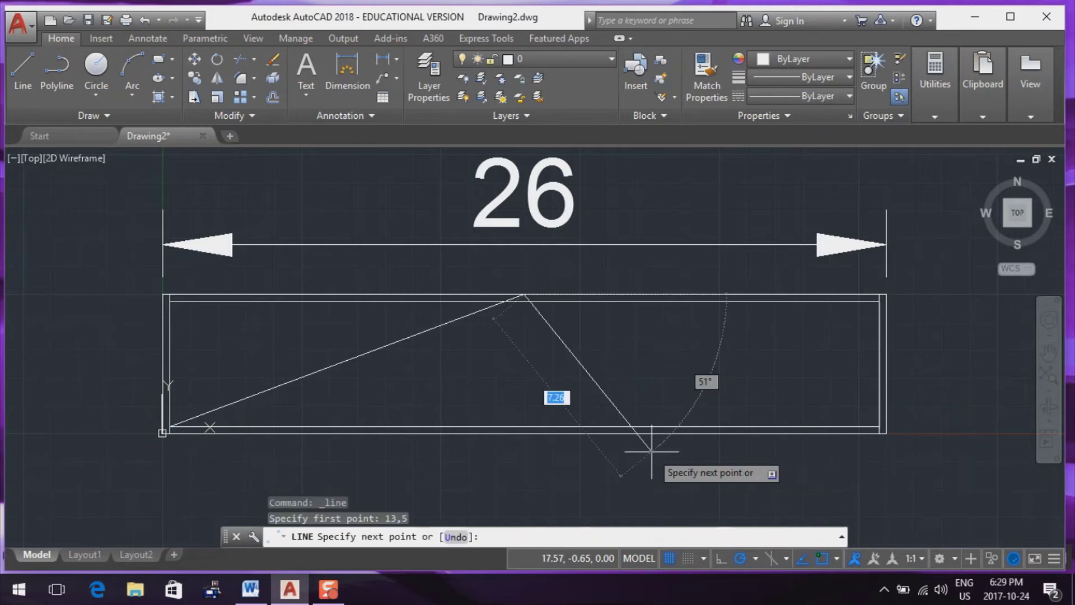
{"action": "left_click", "coordinate": [878, 426]}
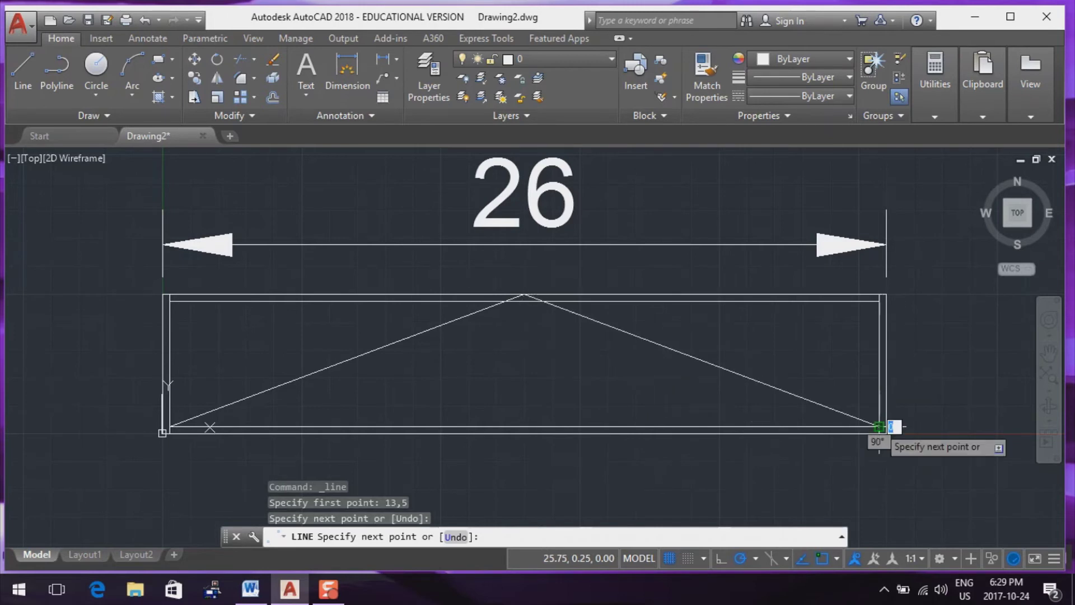
{"action": "key", "text": "Escape"}
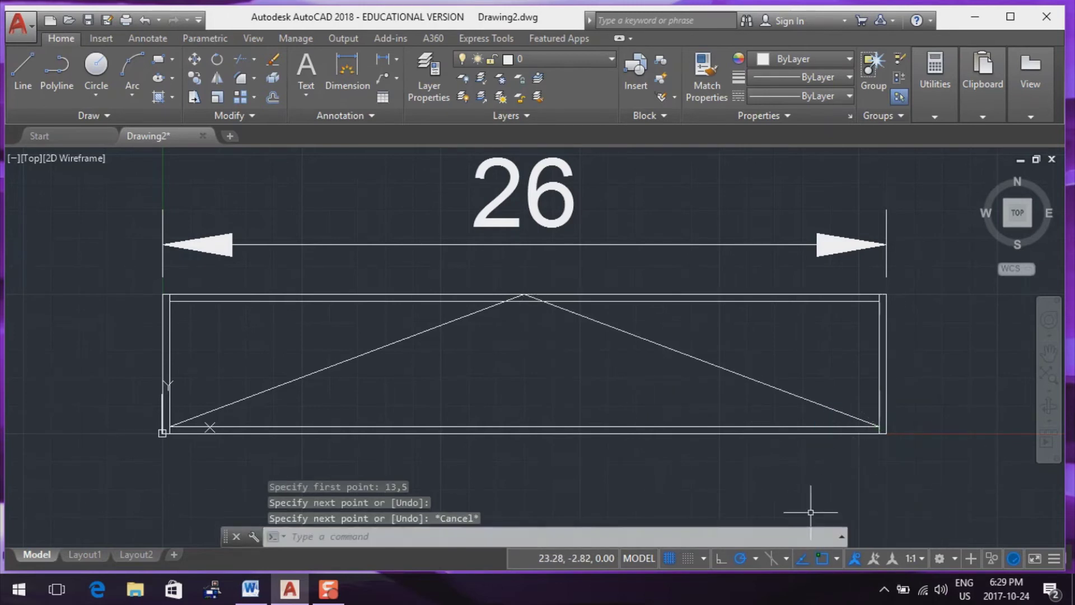
- Offset both diagonal lines 0.25 inch toward their lower side
{"action": "left_click", "coordinate": [273, 99]}
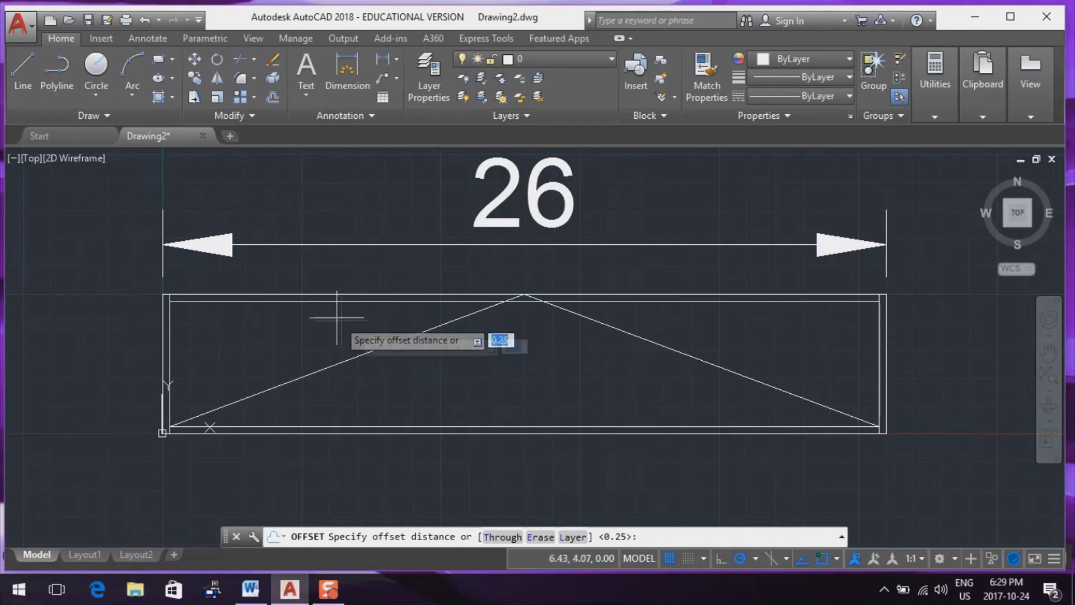
{"action": "key", "text": "Return"}
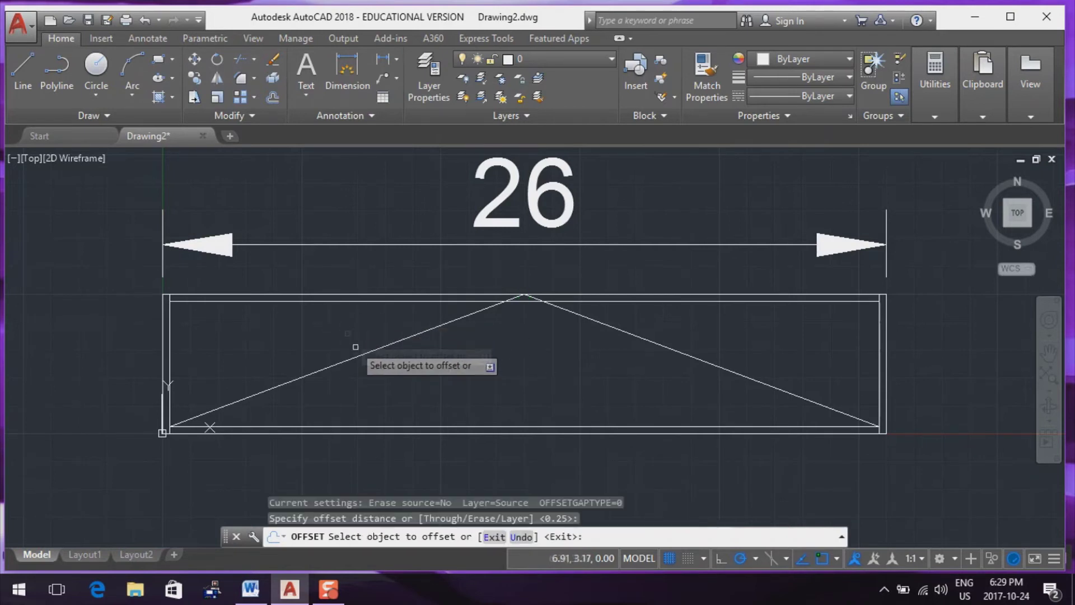
{"action": "left_click", "coordinate": [359, 356]}
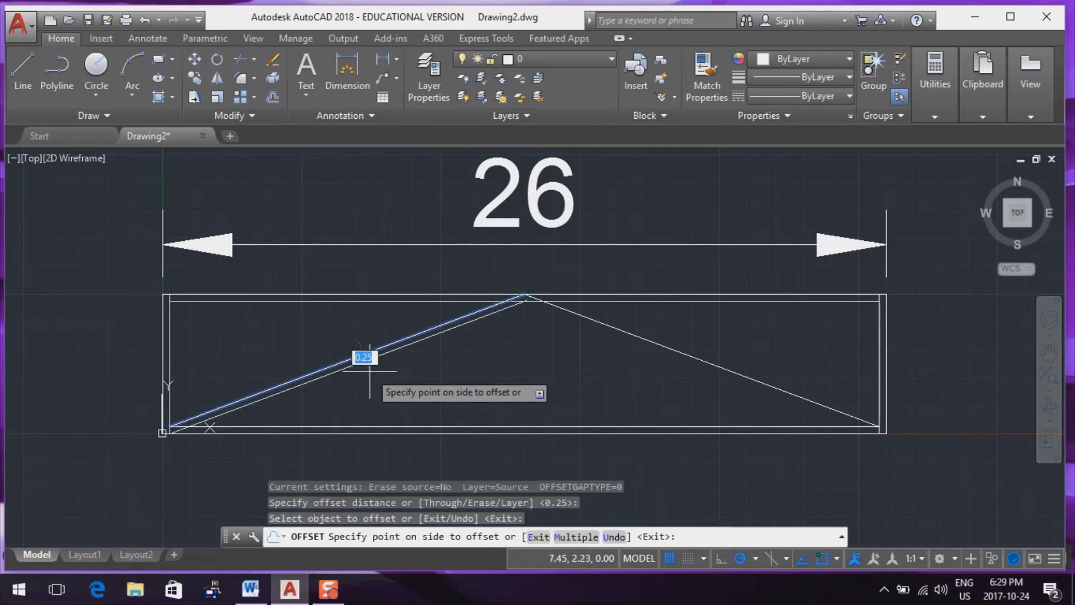
{"action": "left_click", "coordinate": [372, 370]}
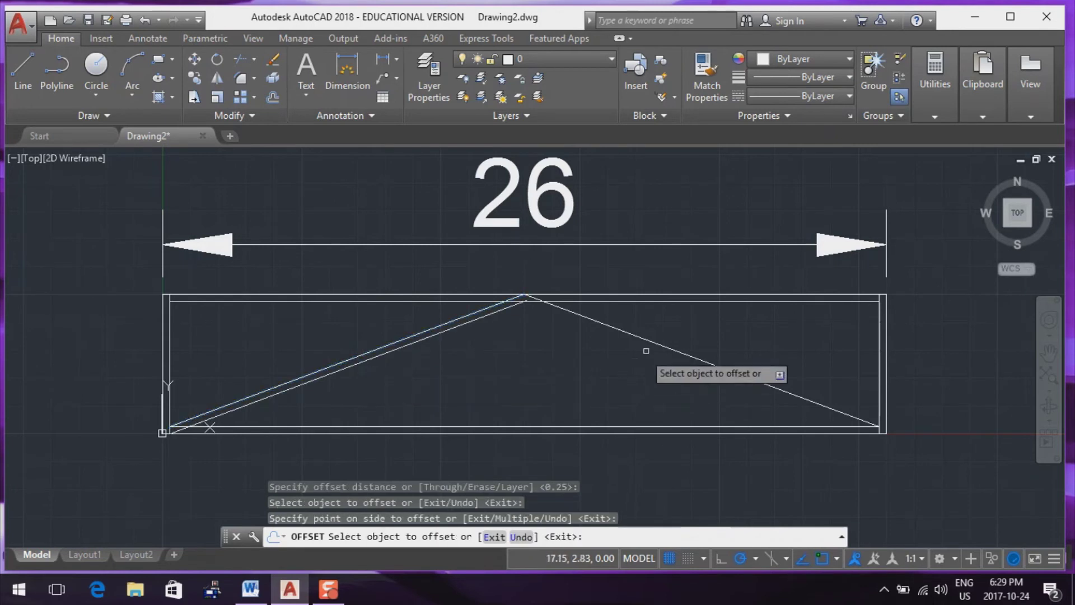
{"action": "left_click", "coordinate": [660, 342]}
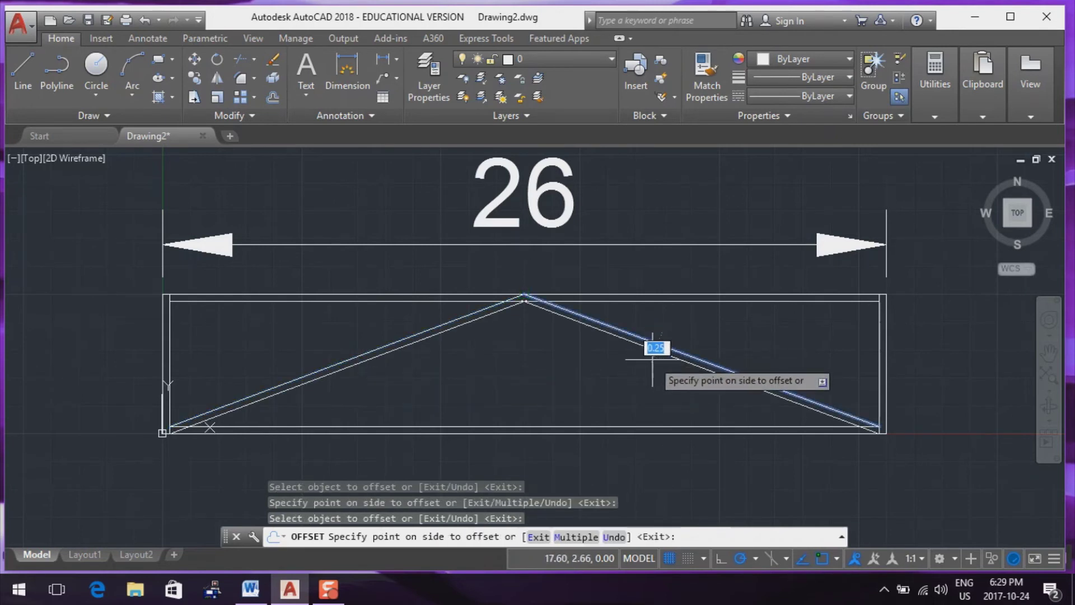
{"action": "left_click", "coordinate": [652, 358]}
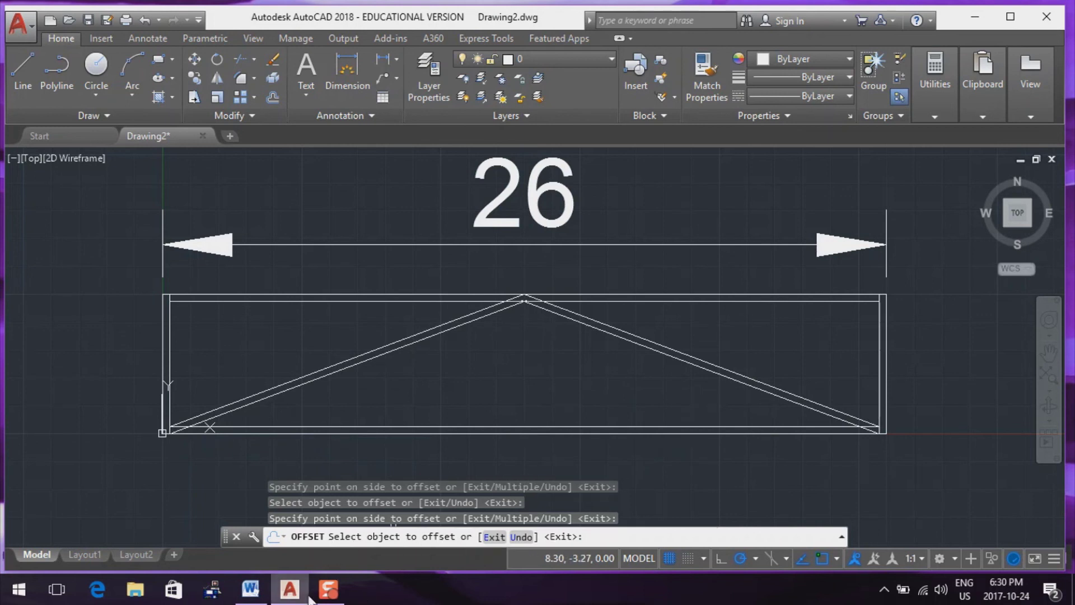
{"action": "mouse_move", "coordinate": [328, 598]}
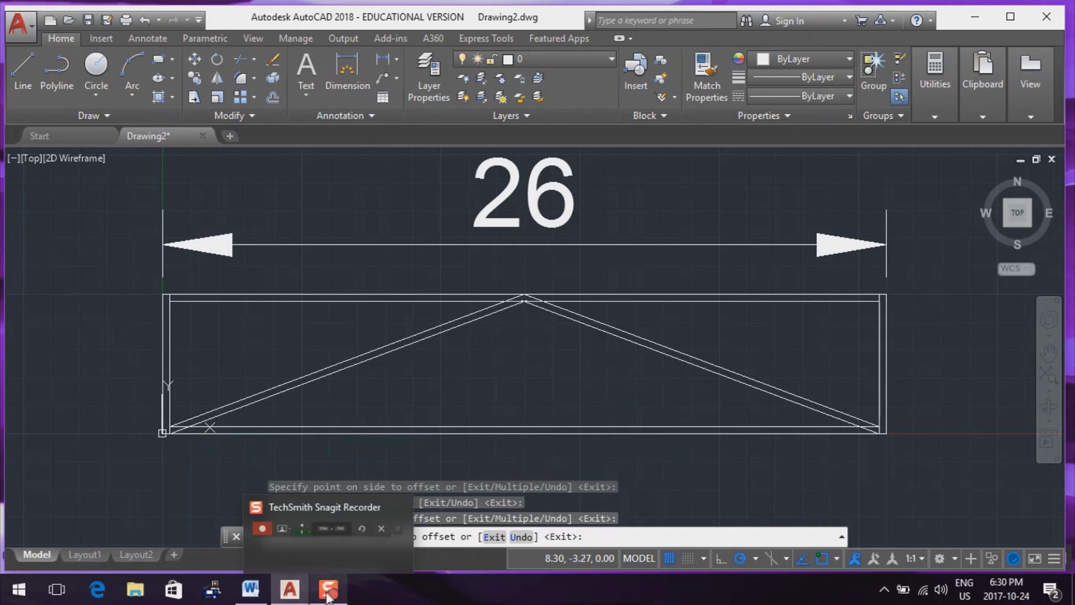